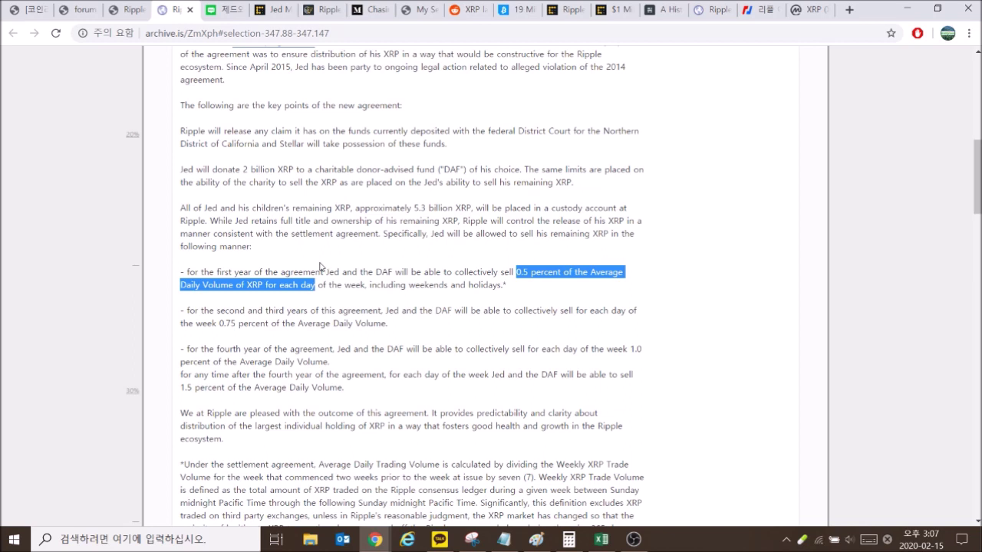
Examine the settlement agreement's 1.5 percent selling limit after the fourth year and its definition of Average Daily Trading Volume
scroll(321, 267, down, 1)
drag(324, 320, 221, 321)
click(376, 329)
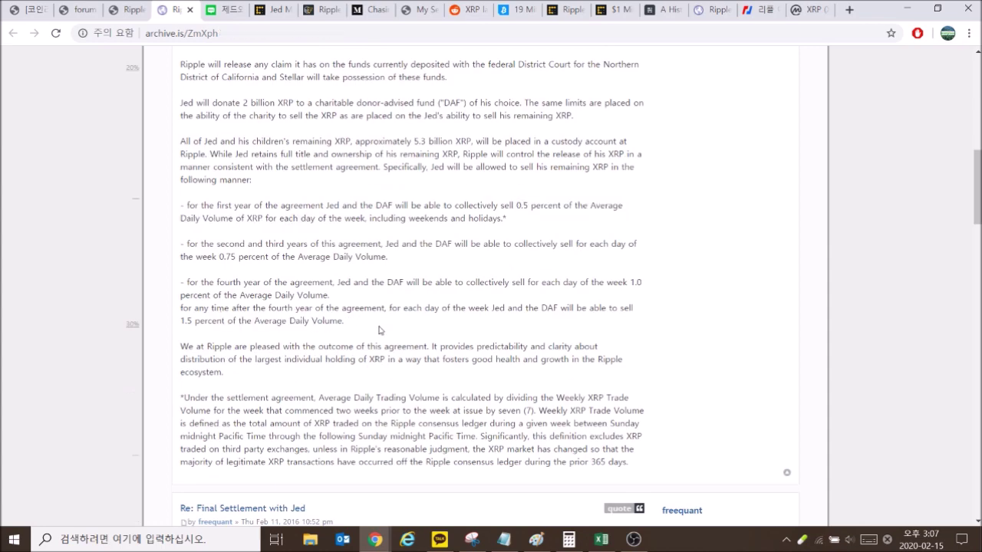
drag(377, 329, 198, 307)
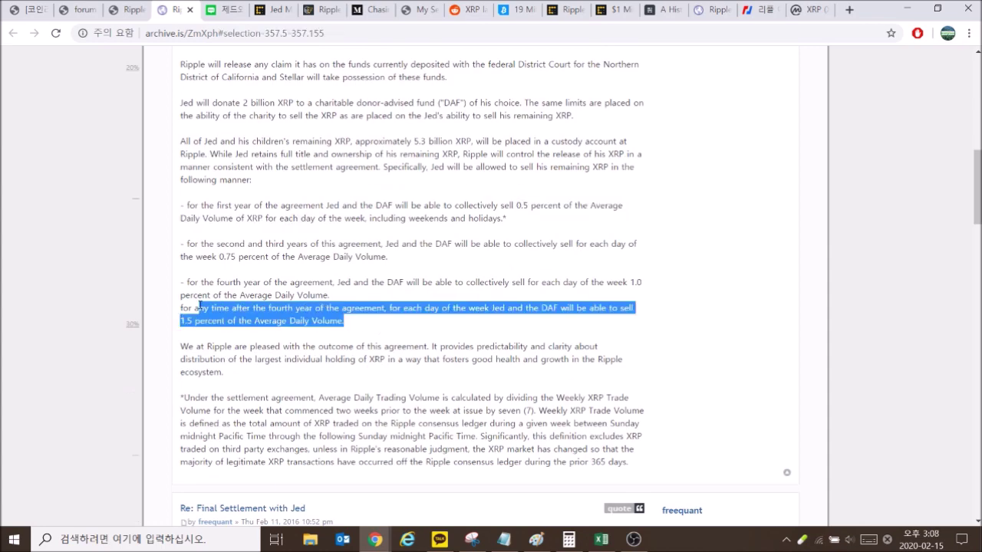
scroll(195, 296, down, 1)
drag(629, 395, 182, 330)
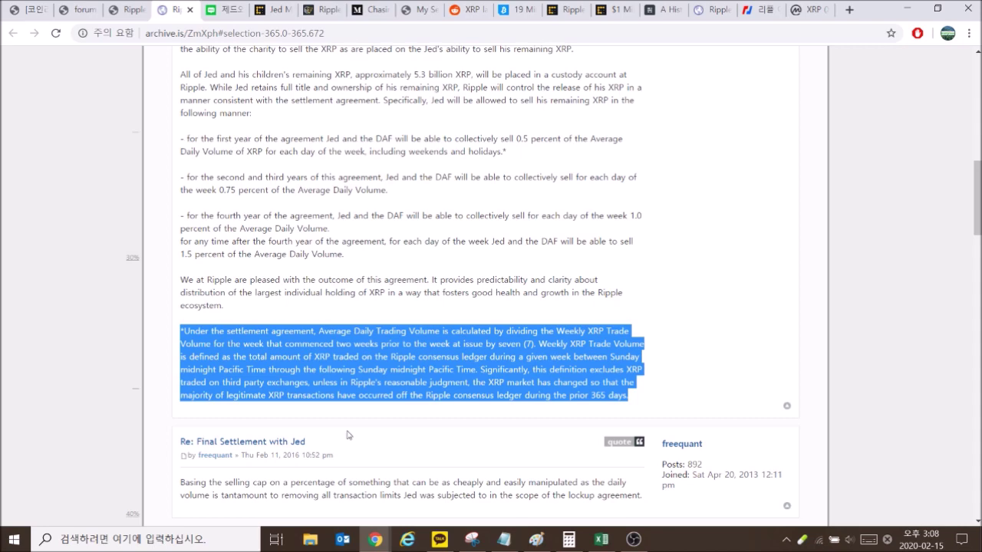
Switch to the CoinMarketCap XRP page and examine the all-time price and trading volume chart
click(806, 10)
scroll(645, 337, down, 5)
scroll(629, 325, up, 5)
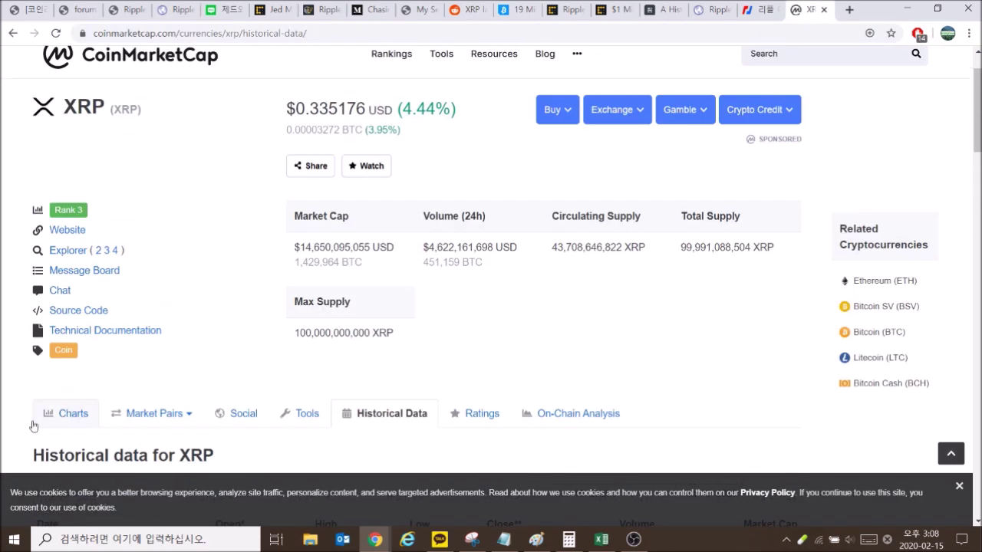
click(42, 414)
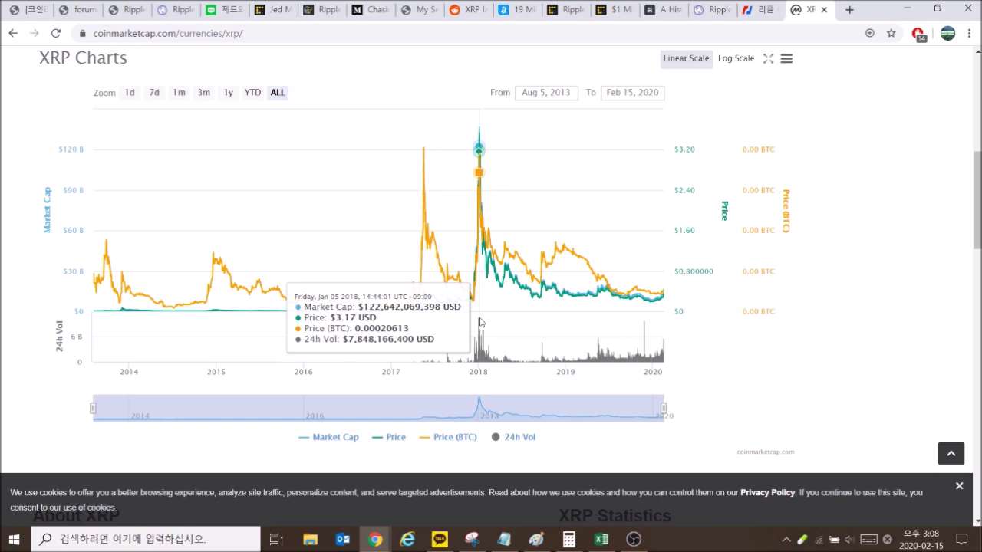
scroll(480, 323, up, 3)
scroll(480, 322, up, 2)
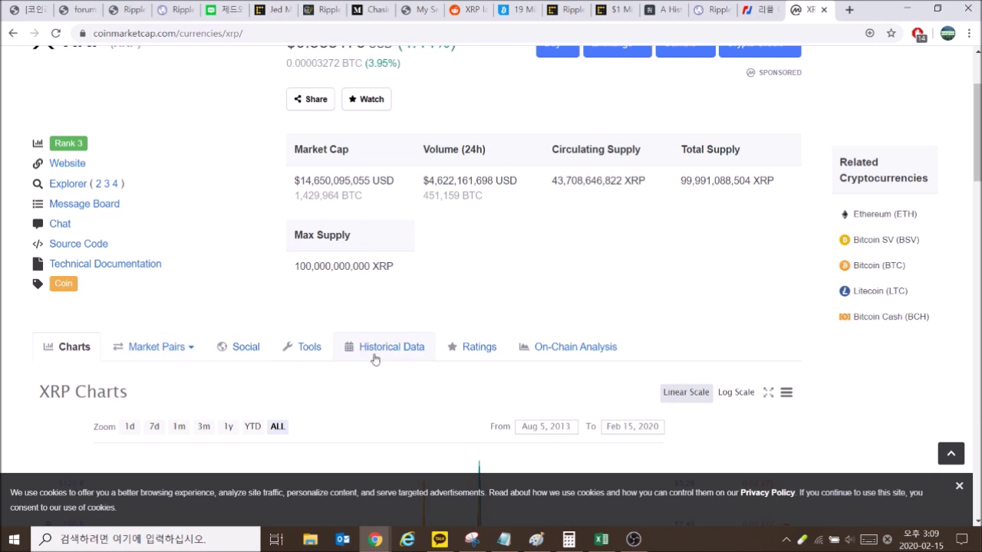
Open XRP's historical data and examine the daily price, volume and market cap rows
click(399, 348)
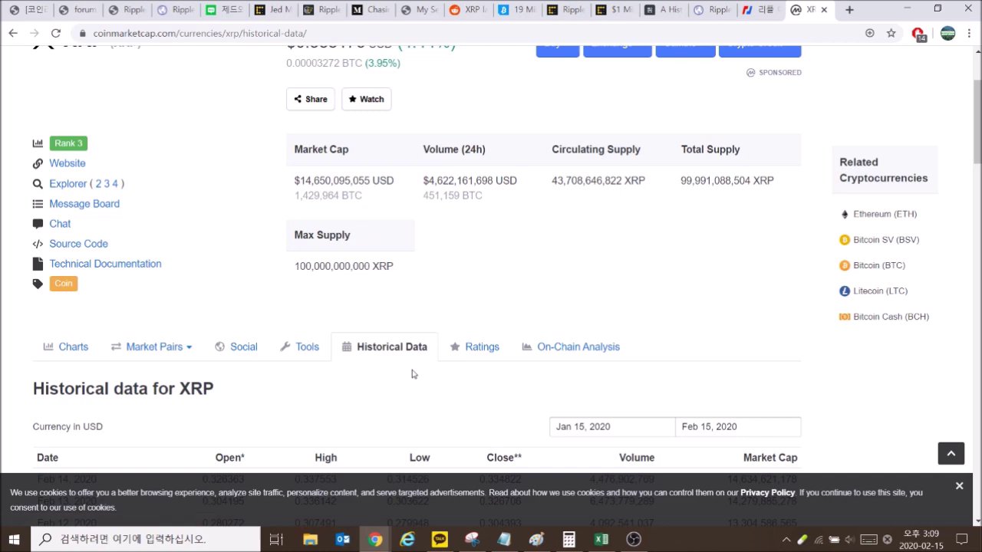
scroll(410, 378, down, 3)
drag(34, 209, 726, 366)
click(537, 307)
drag(831, 347, 523, 262)
click(408, 396)
scroll(713, 425, down, 1)
drag(800, 414, 39, 274)
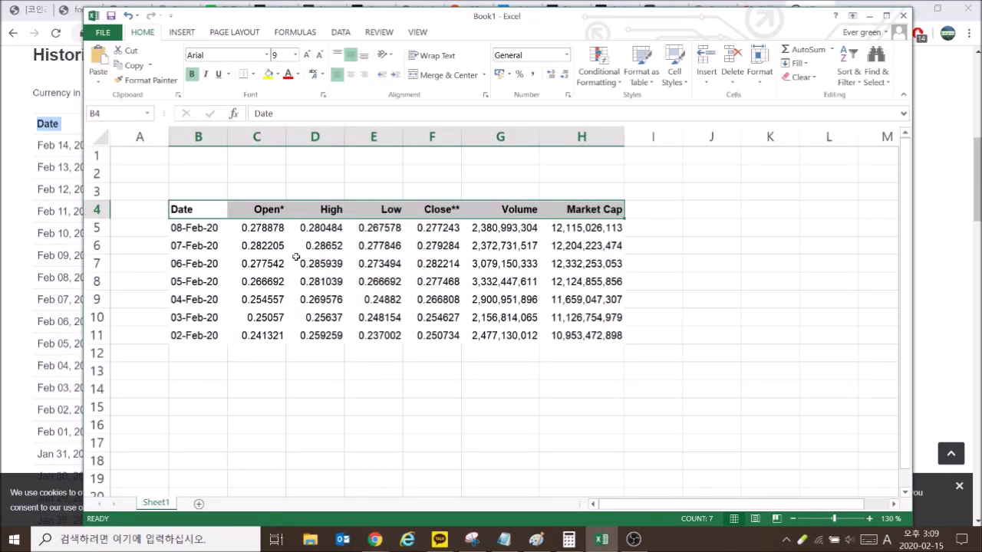
Enter the column header "XRP 거래량" in cell I4, beside Market Cap
click(658, 209)
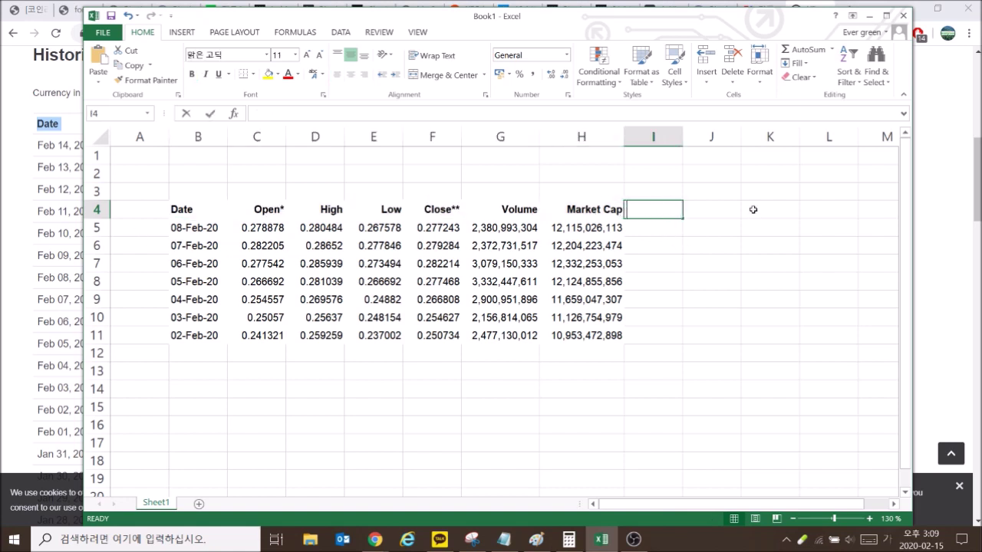
text(ㅌㄱ)
drag(503, 211, 525, 344)
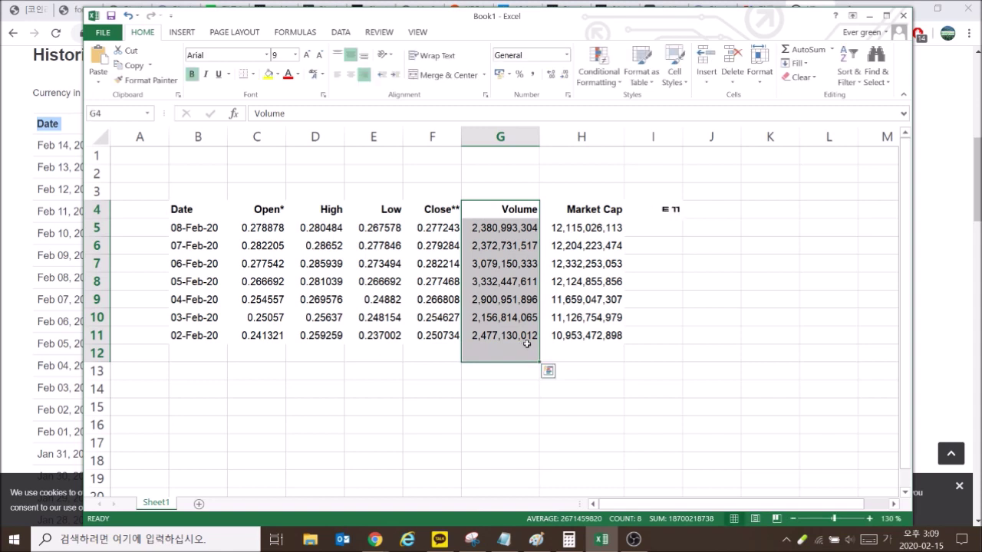
drag(439, 210, 463, 370)
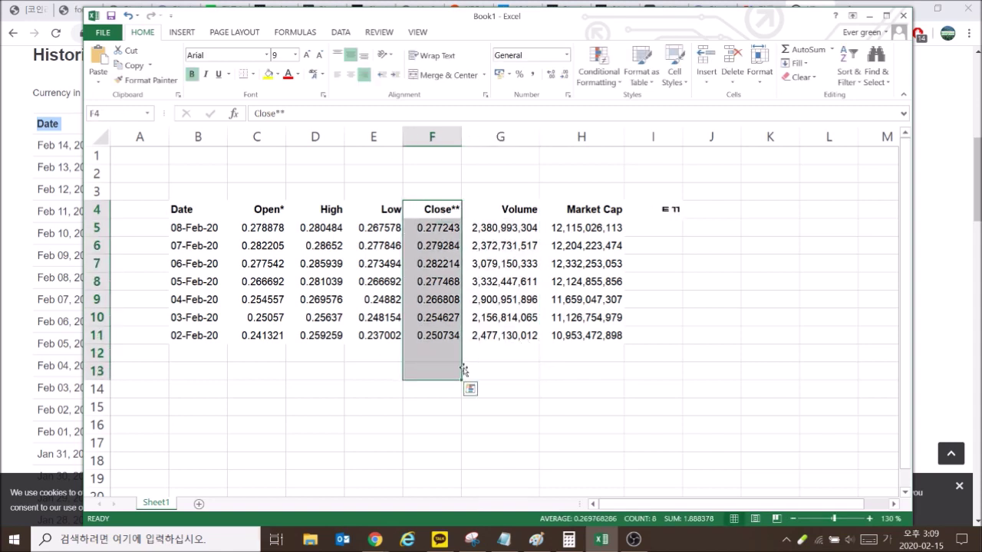
click(657, 209)
text(XRP 거래량)
key(Return)
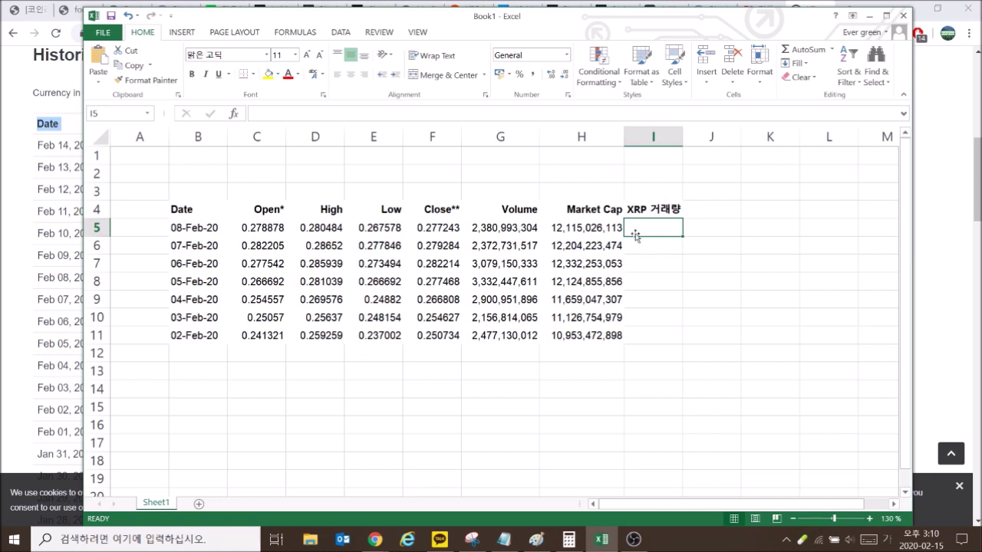
Calculate the XRP trading volume for 08-Feb-20 in I5 with the formula =G5/F5
text(=)
click(499, 228)
text(/)
click(428, 226)
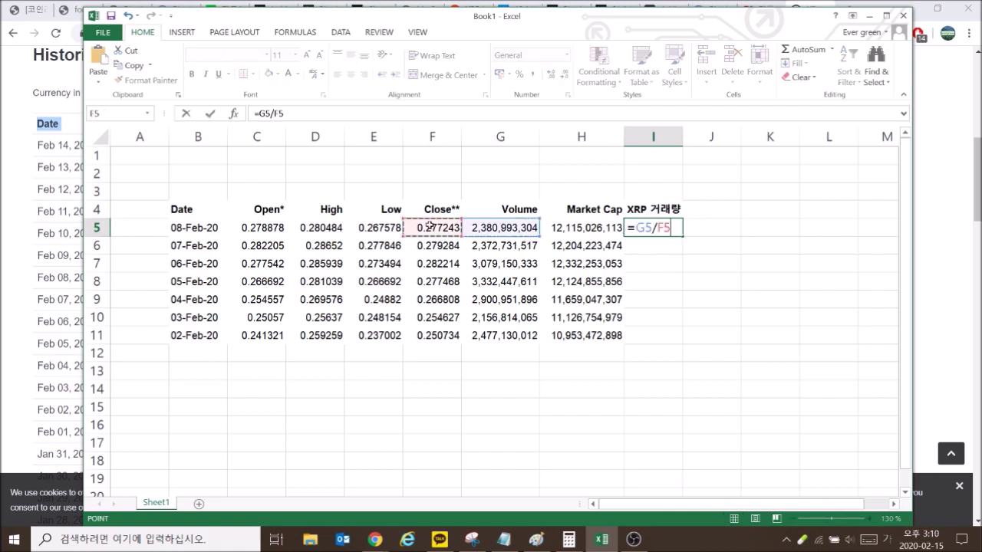
key(Return)
Format column I as Number with a thousands separator
click(657, 229)
right_click(658, 229)
click(664, 137)
right_click(664, 137)
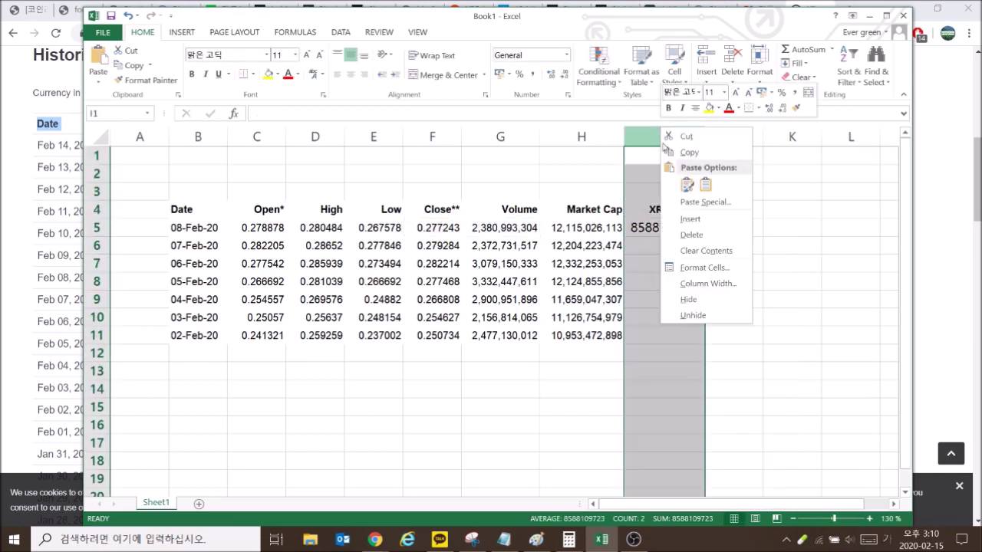
click(691, 267)
click(553, 179)
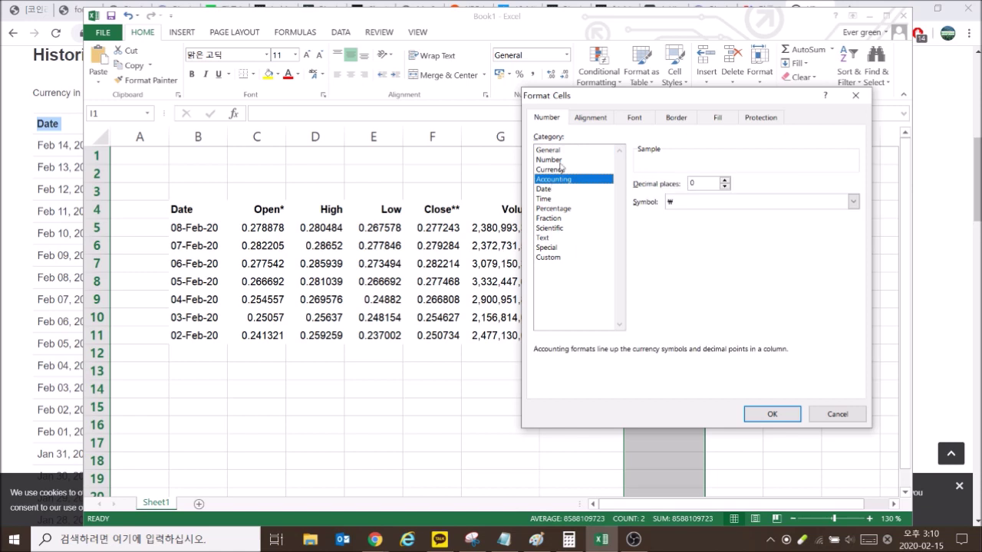
click(549, 159)
click(689, 202)
click(770, 413)
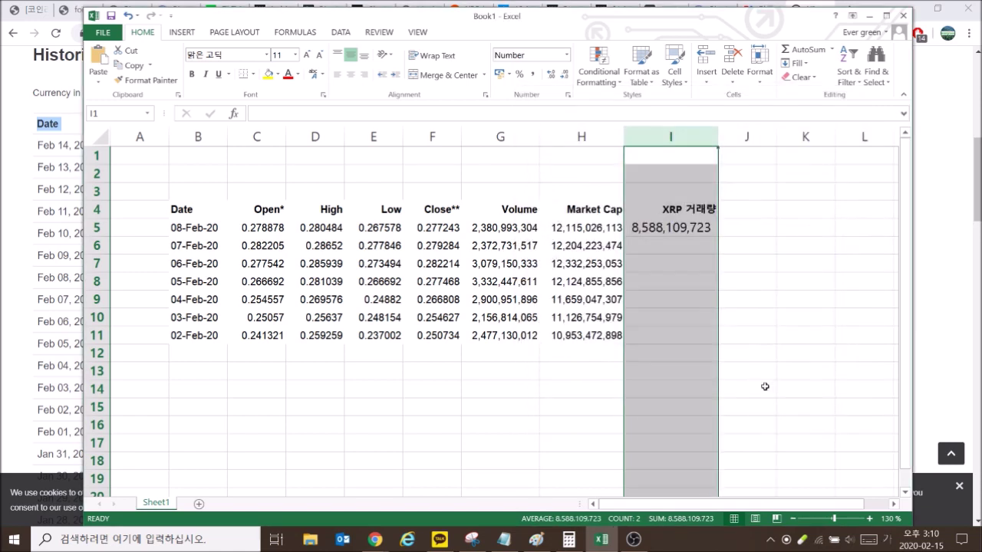
click(758, 338)
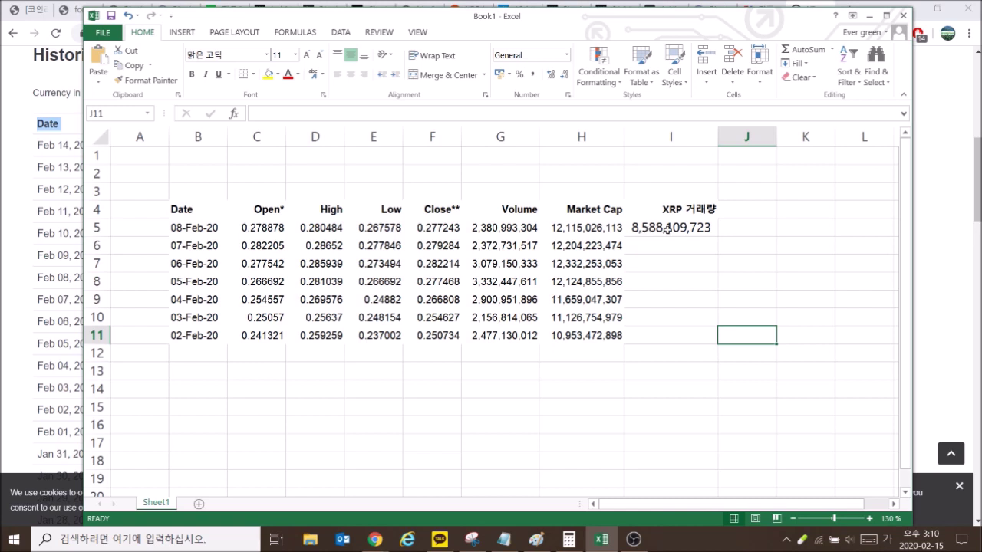
Fill the I5 formula down to I11 and fit column I's width to its contents
click(681, 227)
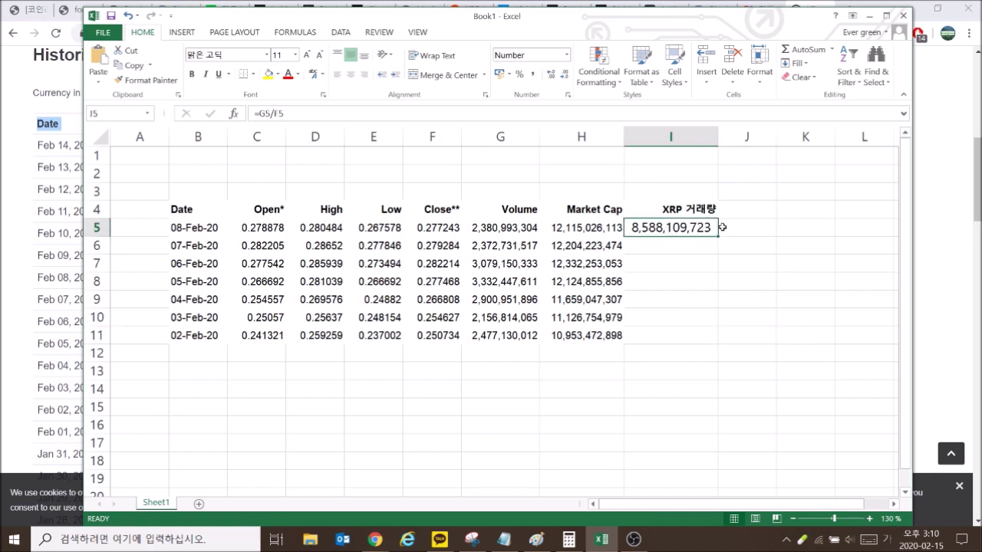
drag(717, 237, 706, 342)
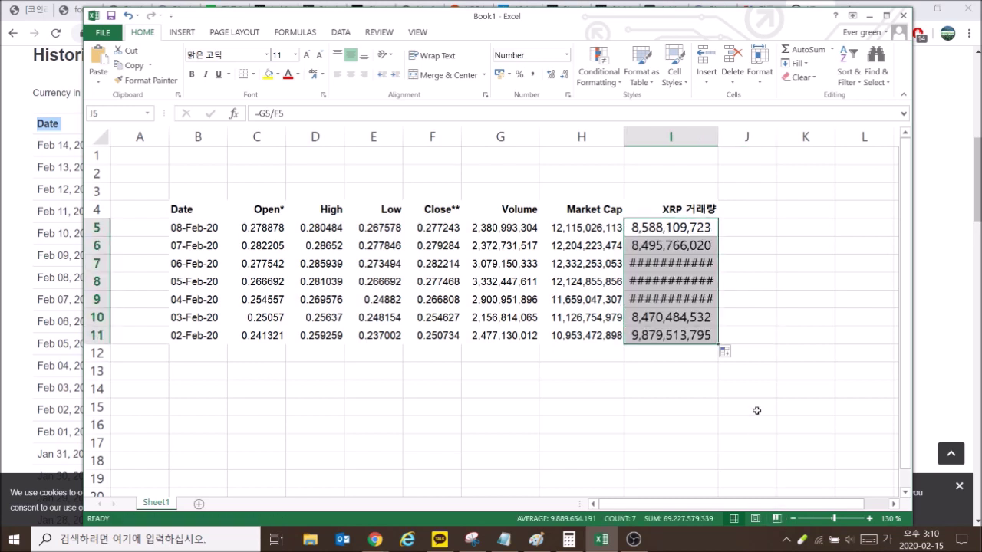
double_click(718, 136)
click(683, 355)
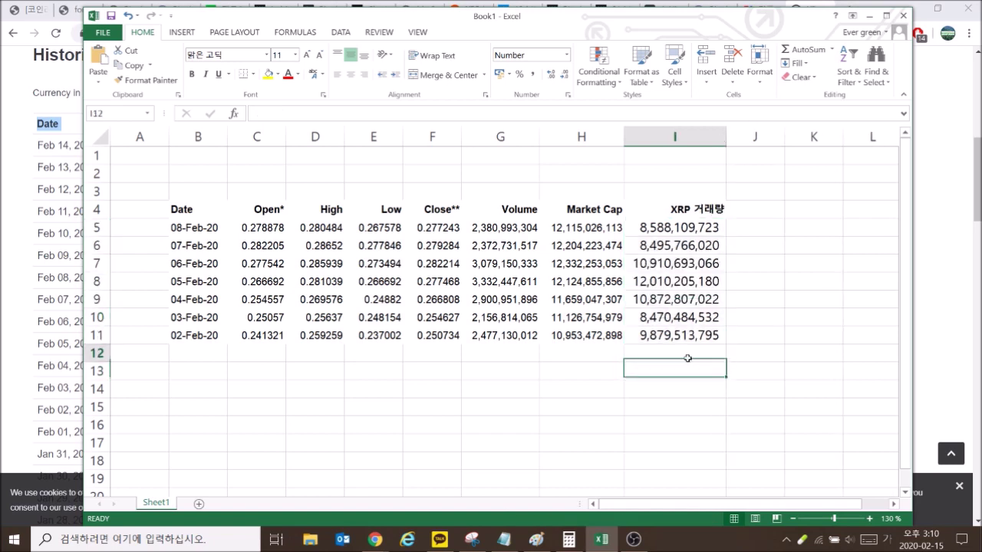
Total the seven days of XRP trading volume in I14 with =SUM(I5:I11)
click(684, 386)
text(=)
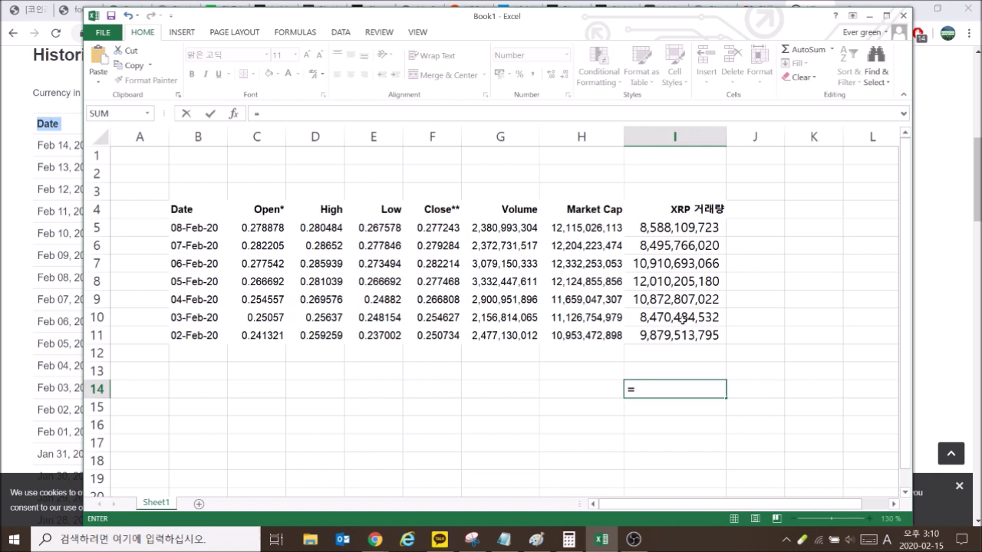
text(sum()
drag(694, 228, 694, 331)
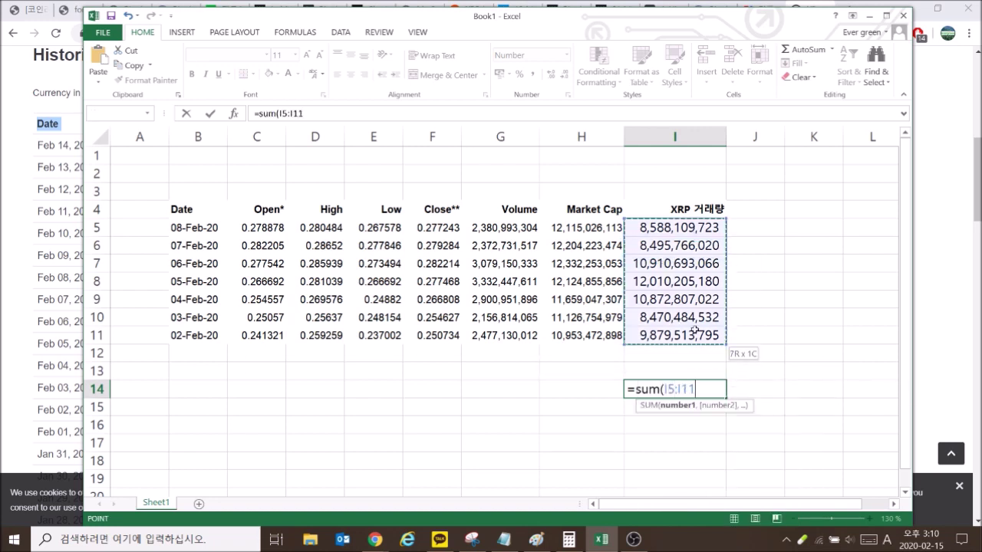
key(Return)
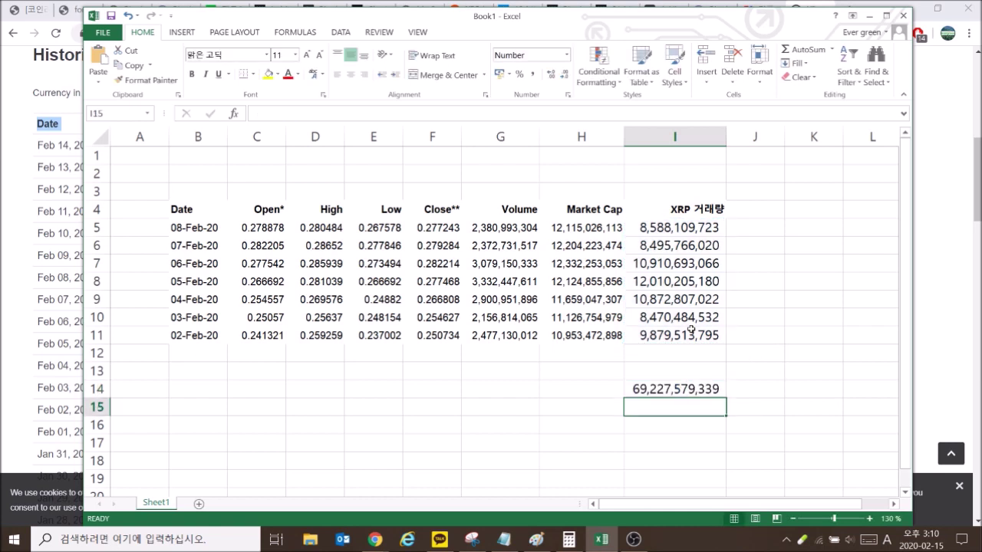
Turn the total in I14 into a daily average by extending the formula to =SUM(I5:I11)/7
click(701, 391)
click(380, 115)
text(/)
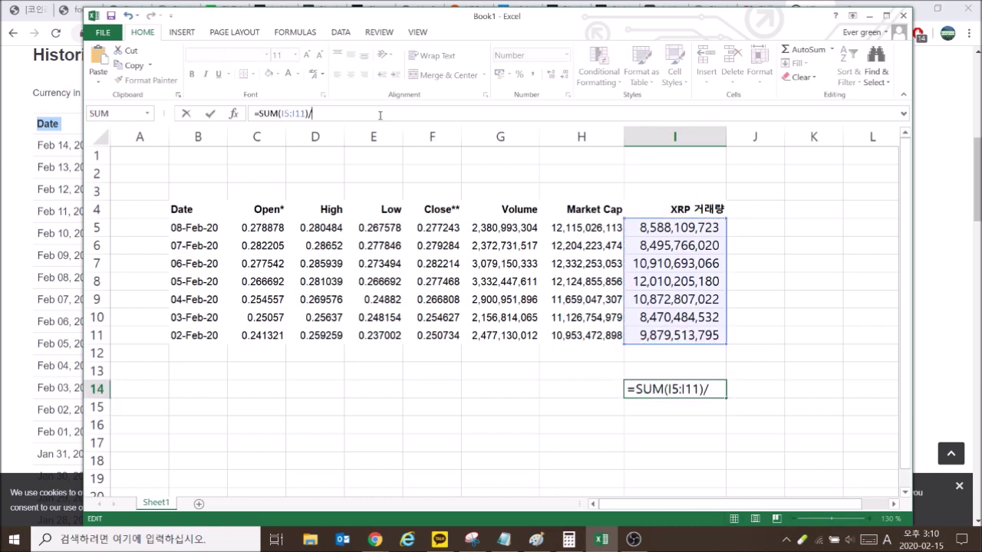
text(7)
key(Return)
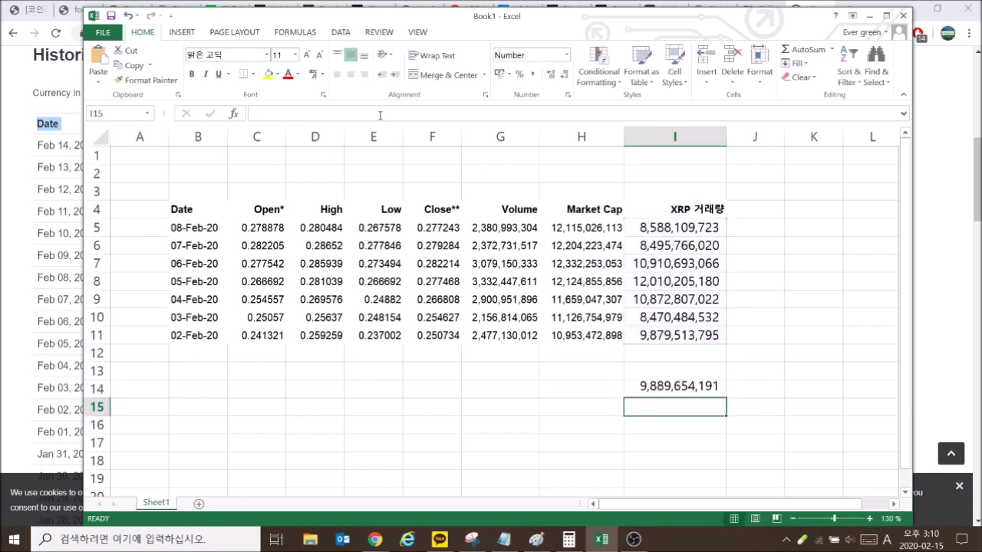
click(674, 393)
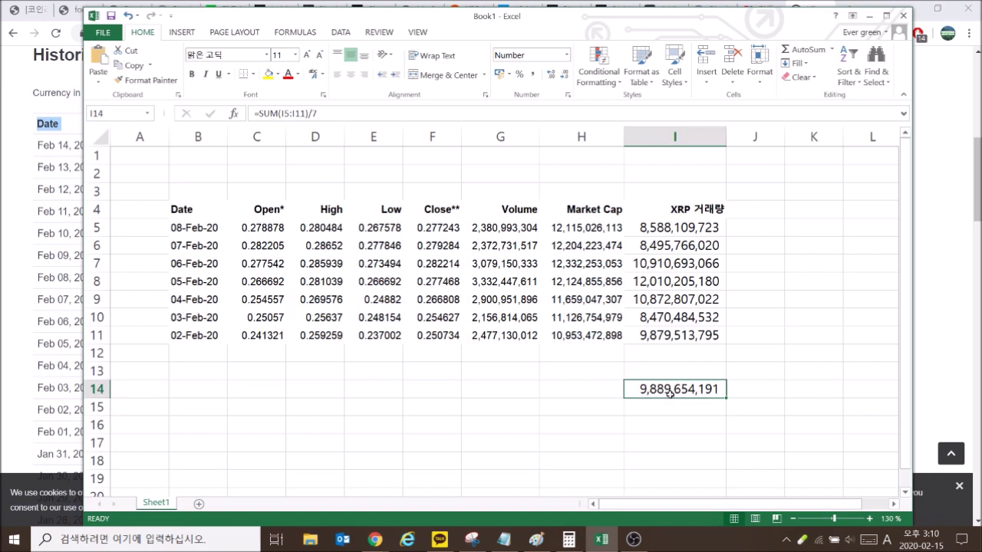
Label the daily average by entering "하루 평균 거래량" in cell H14
drag(204, 227, 683, 336)
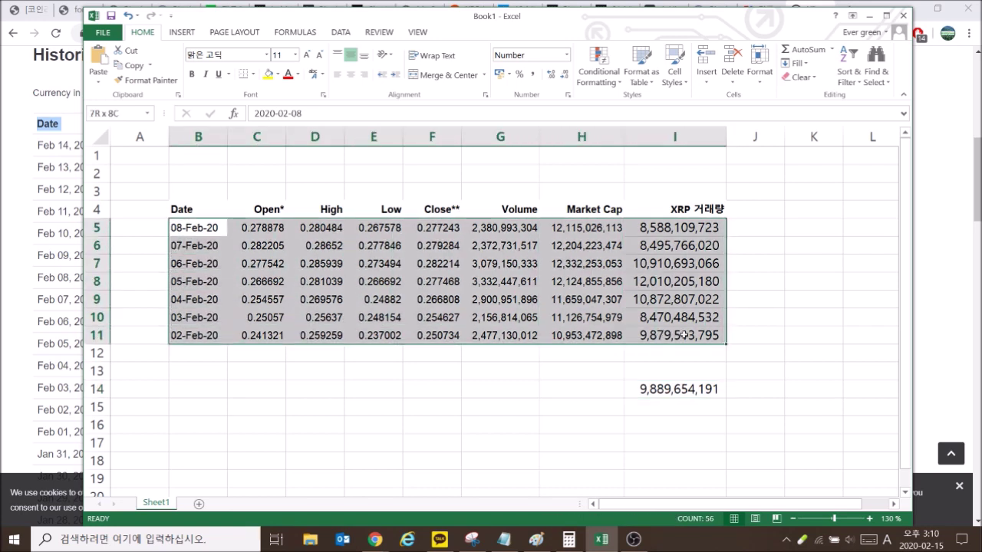
drag(682, 335, 683, 335)
click(675, 390)
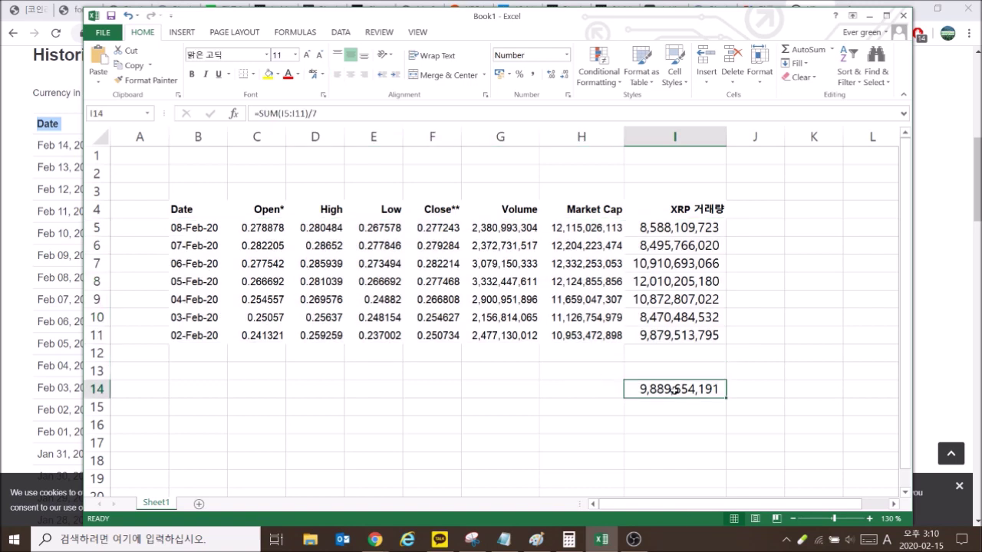
click(567, 384)
text(하루 평균 거래량)
key(Return)
click(656, 393)
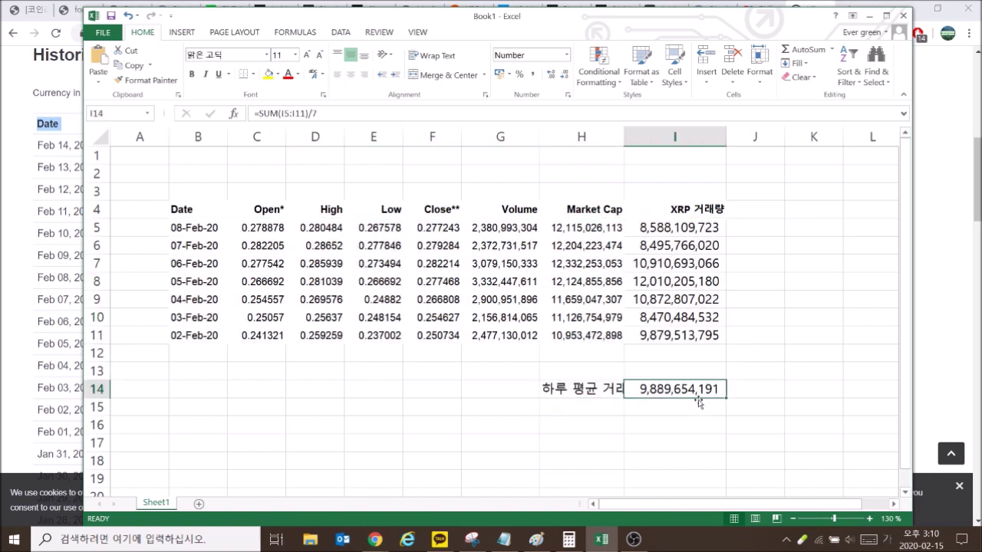
Enter 1.50% in H16 and calculate that share of the average daily volume in I16 with =I14*0.015
click(691, 407)
click(679, 431)
click(529, 435)
click(567, 423)
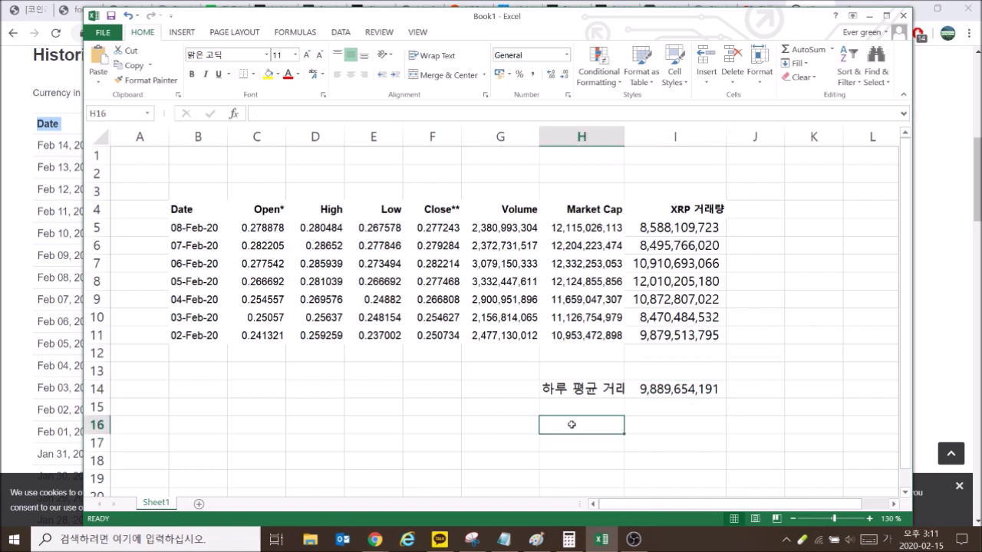
text(202)
key(BackSpace)
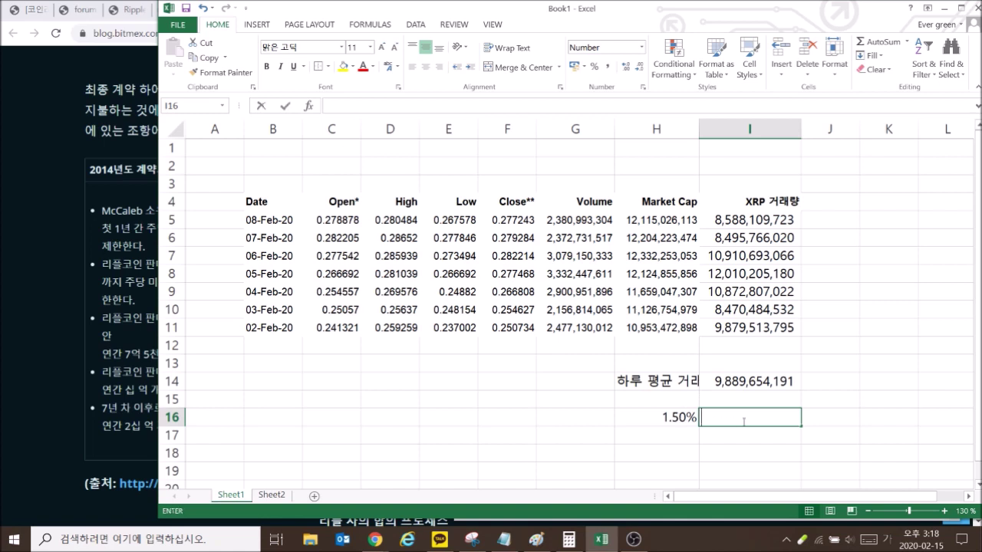
text(=)
click(749, 382)
text(*0.015)
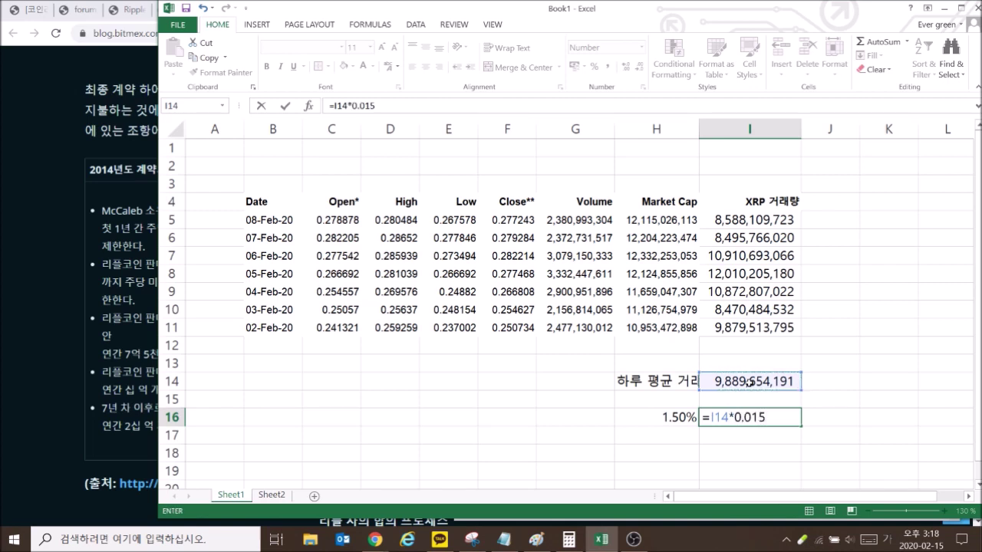
key(Return)
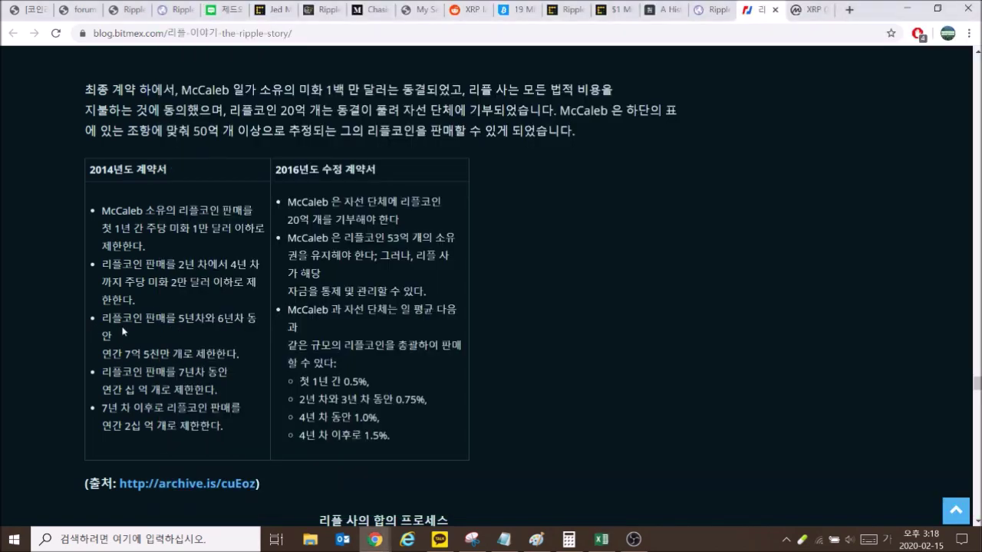
Switch to the Notepad contract notes and highlight the "7년차 (2020년) 연간 10억개 XRP" line under the 2014 agreement
click(123, 331)
click(503, 539)
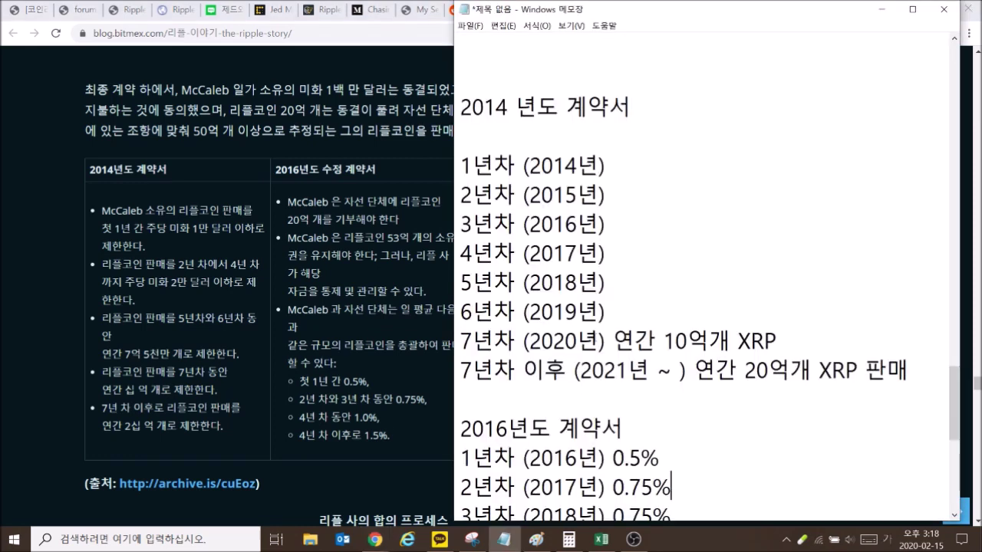
drag(460, 340, 834, 340)
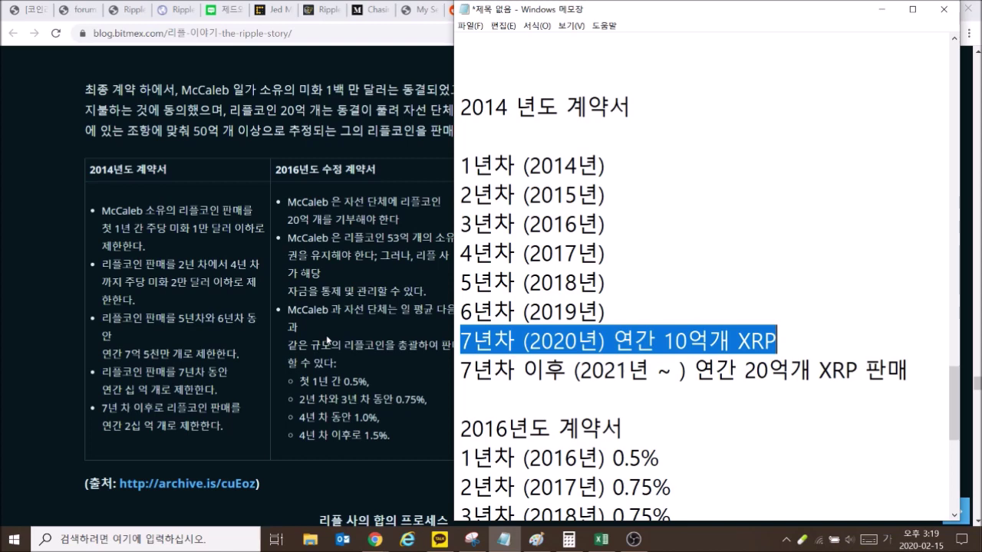
Switch to the browser and read the archived "My Settlement Victory" post for the new XRP sale terms
key(alt+Tab)
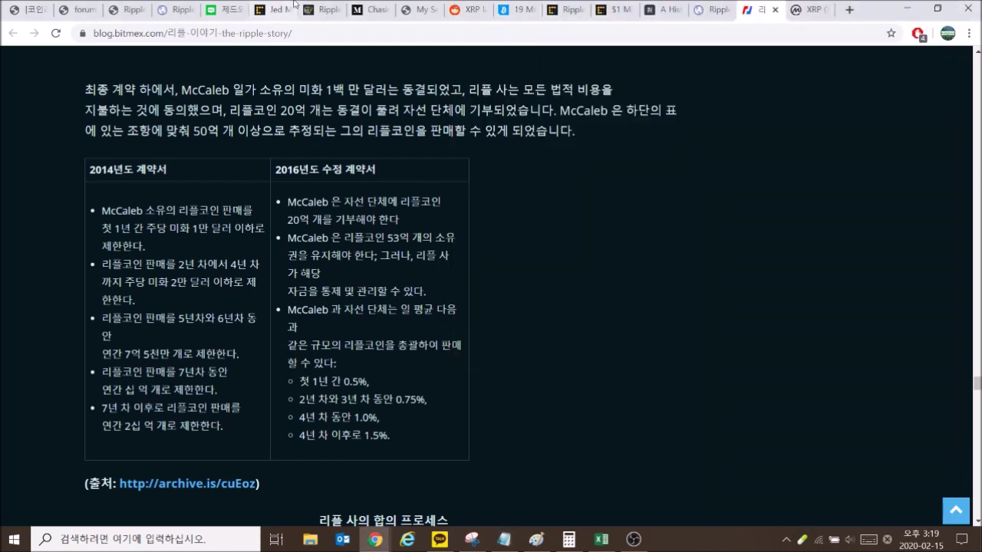
click(661, 10)
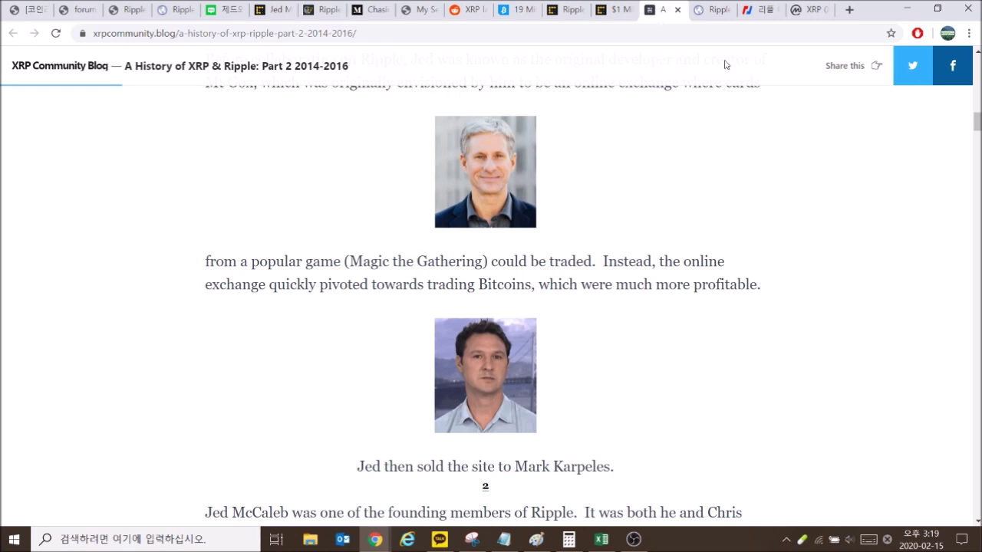
click(713, 10)
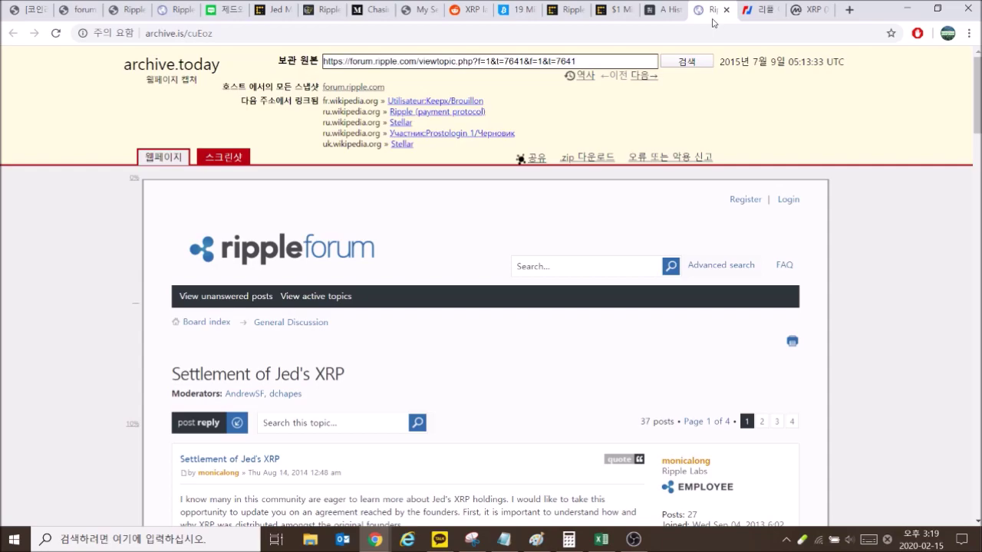
click(421, 10)
scroll(545, 247, up, 5)
scroll(545, 247, up, 2)
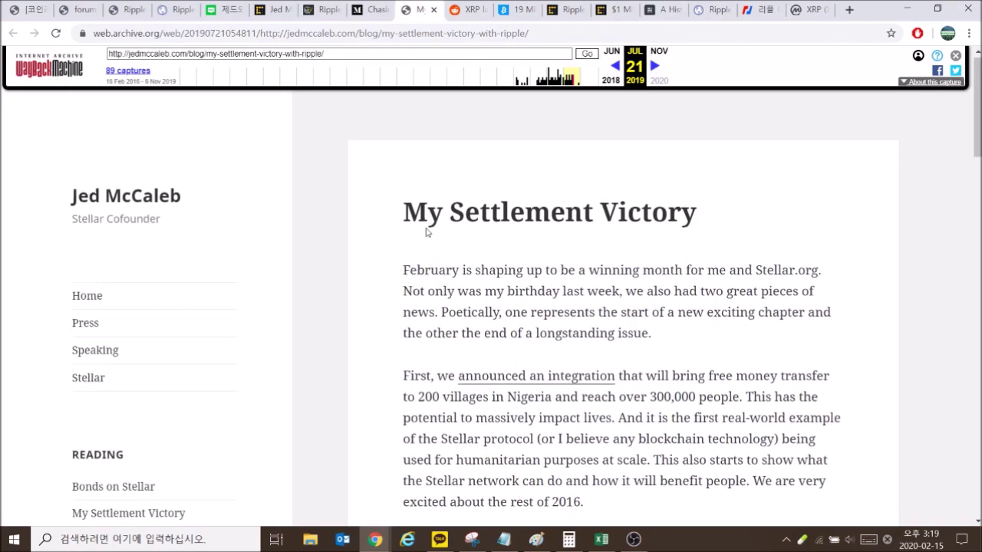
scroll(476, 323, down, 15)
drag(434, 201, 652, 311)
click(667, 325)
scroll(681, 328, up, 6)
scroll(680, 329, up, 3)
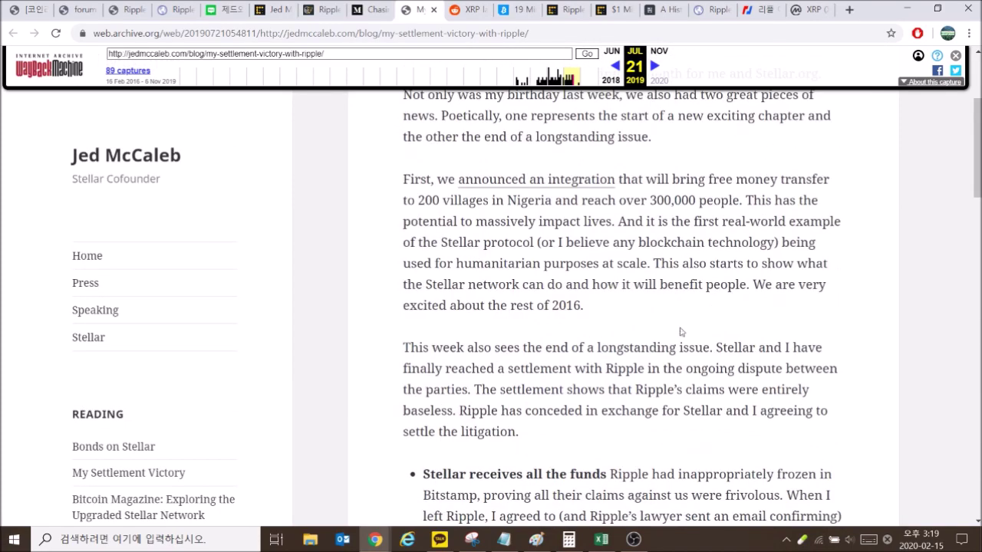
scroll(681, 329, down, 3)
scroll(681, 331, down, 2)
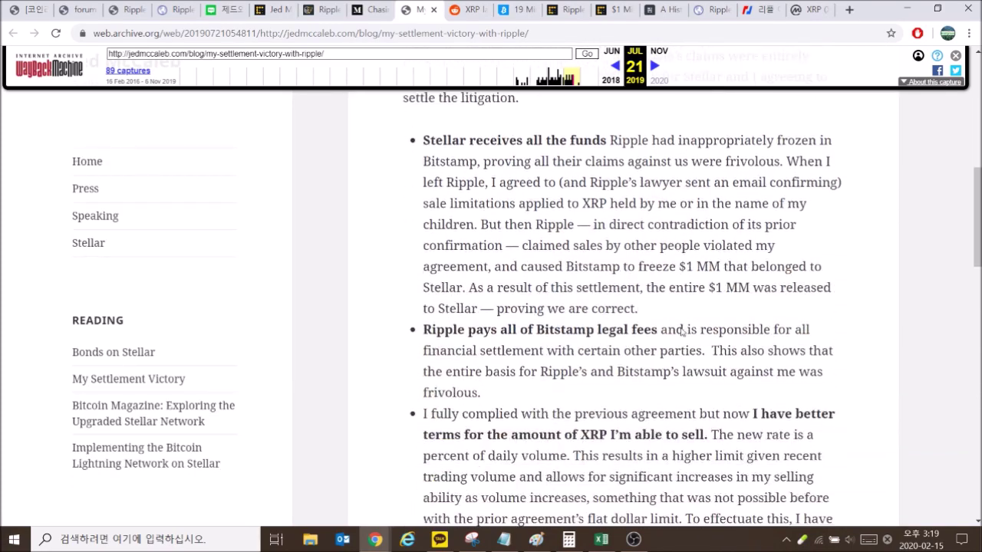
scroll(681, 329, up, 8)
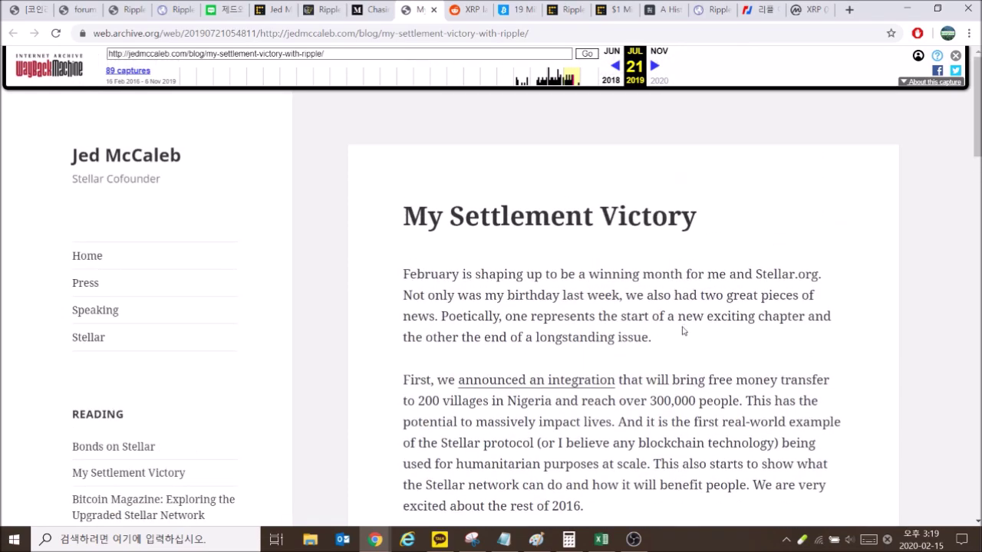
Look through the Medium whale-tracking article and the Cointelegraph and CoinDesk reports on Jed McCaleb's XRP sales and lock-up deal
click(361, 21)
scroll(628, 325, down, 14)
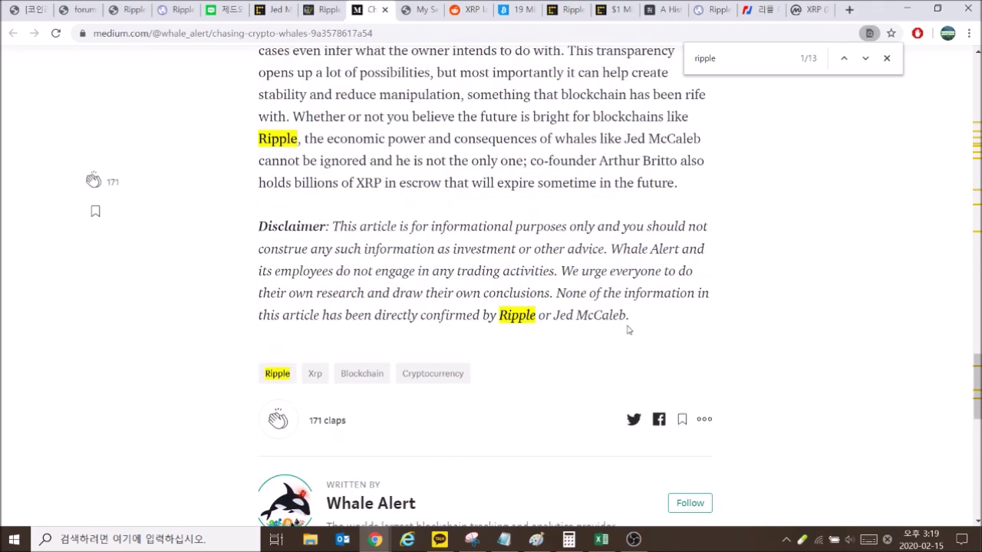
scroll(628, 330, up, 18)
scroll(625, 314, down, 5)
scroll(626, 314, up, 6)
click(311, 13)
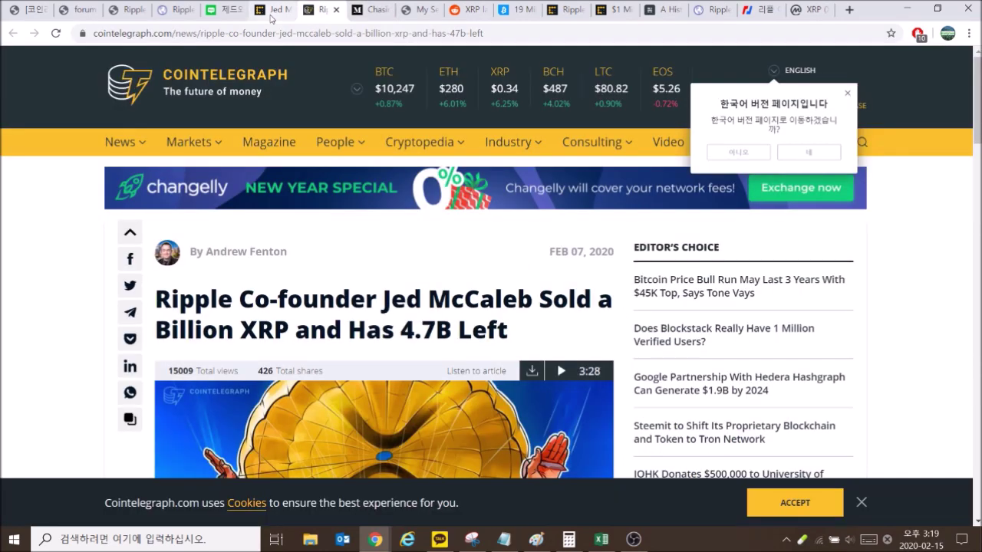
click(272, 12)
scroll(470, 259, up, 2)
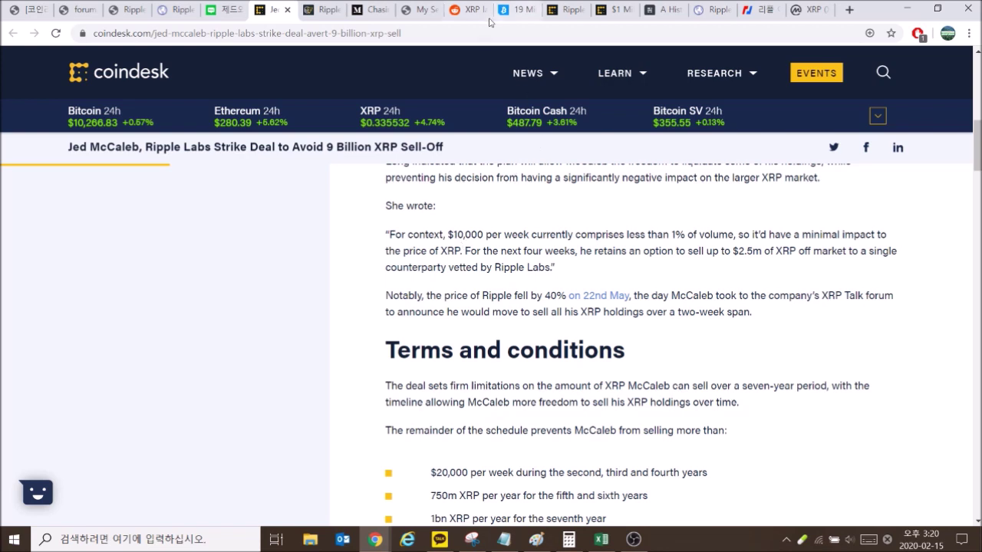
Examine the Reddit lawsuit post and the archived Ripple forum posts on the 2016 final settlement and the 2014 lock-up terms
click(463, 10)
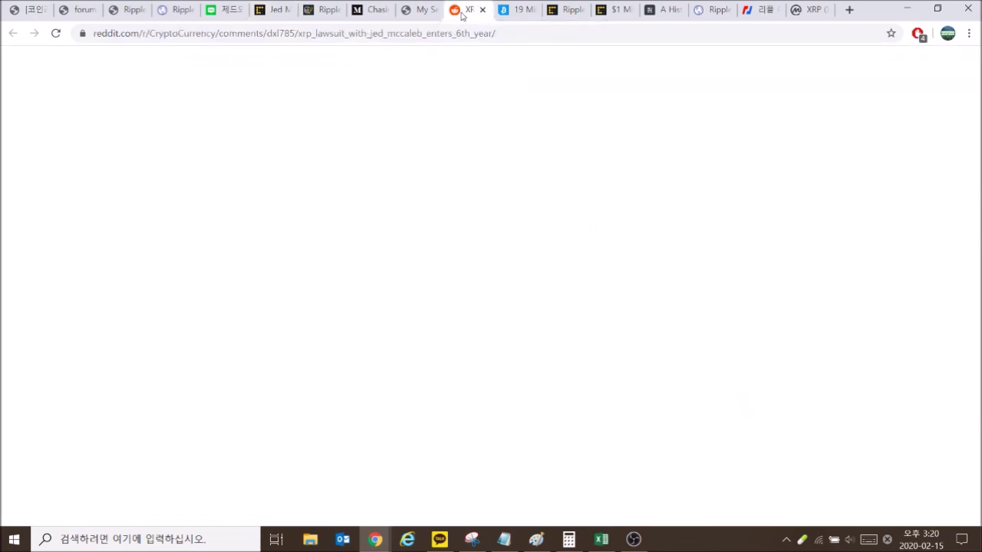
click(509, 19)
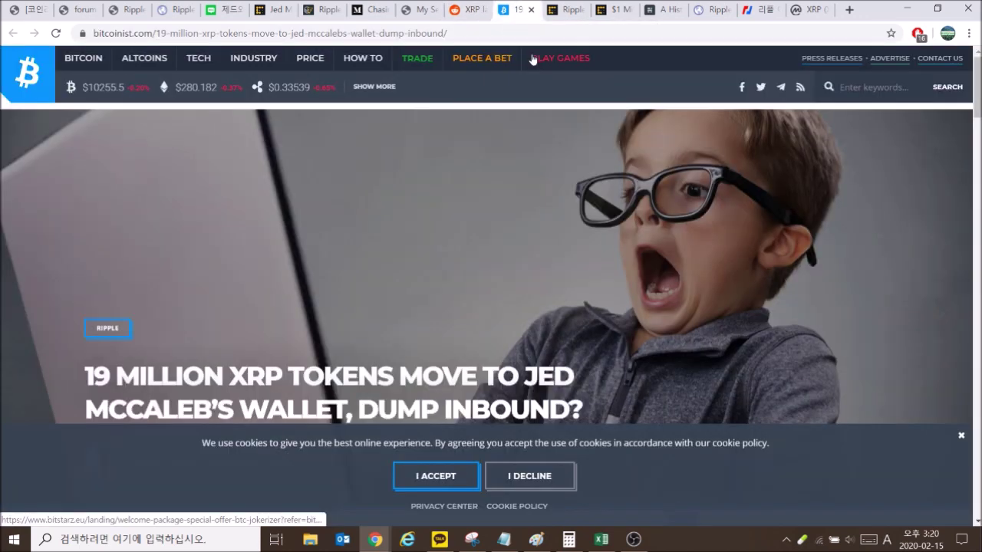
click(456, 13)
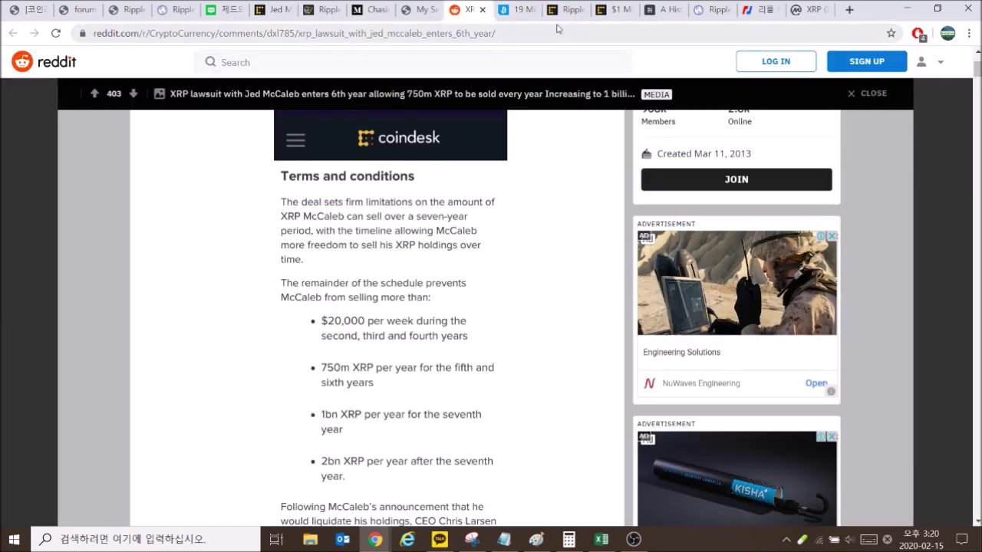
click(175, 10)
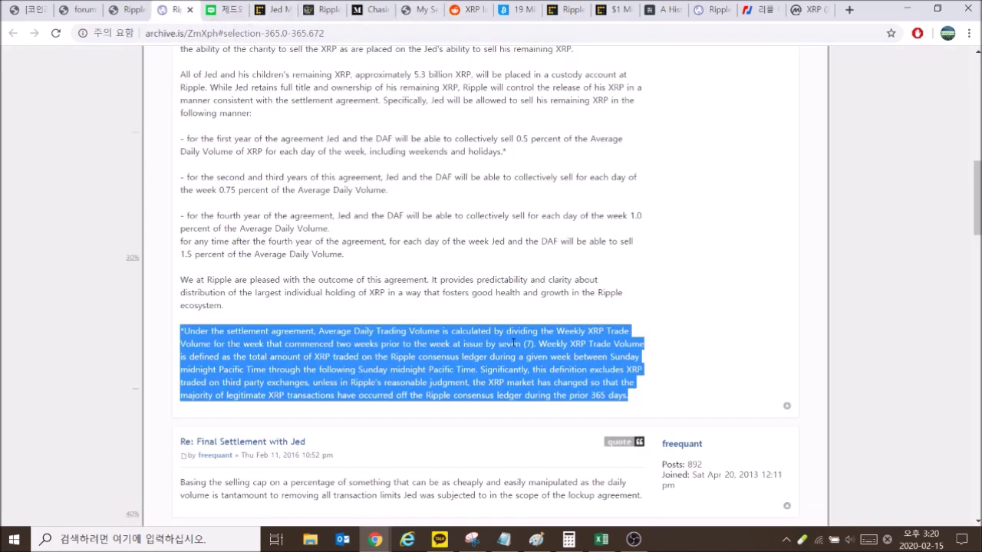
click(506, 283)
scroll(506, 283, up, 5)
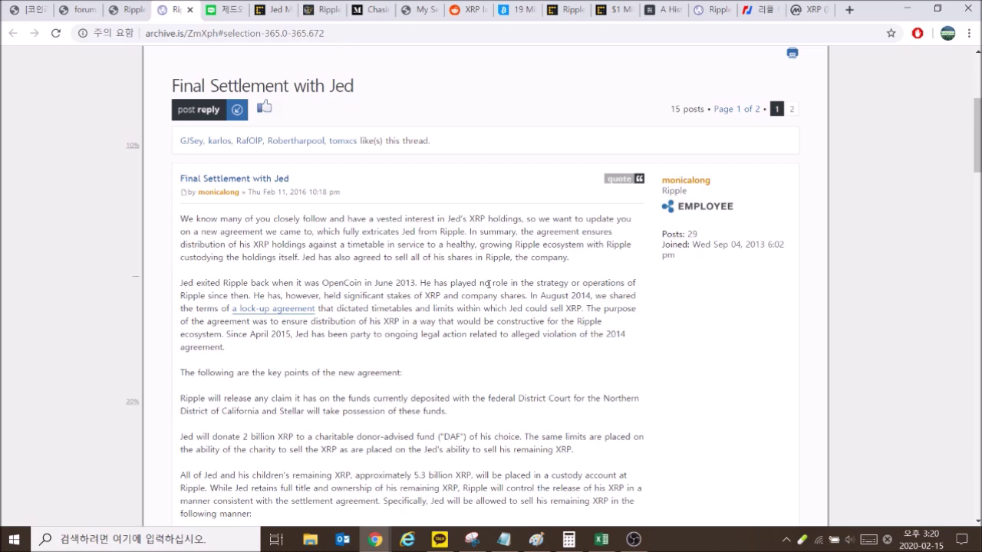
click(123, 11)
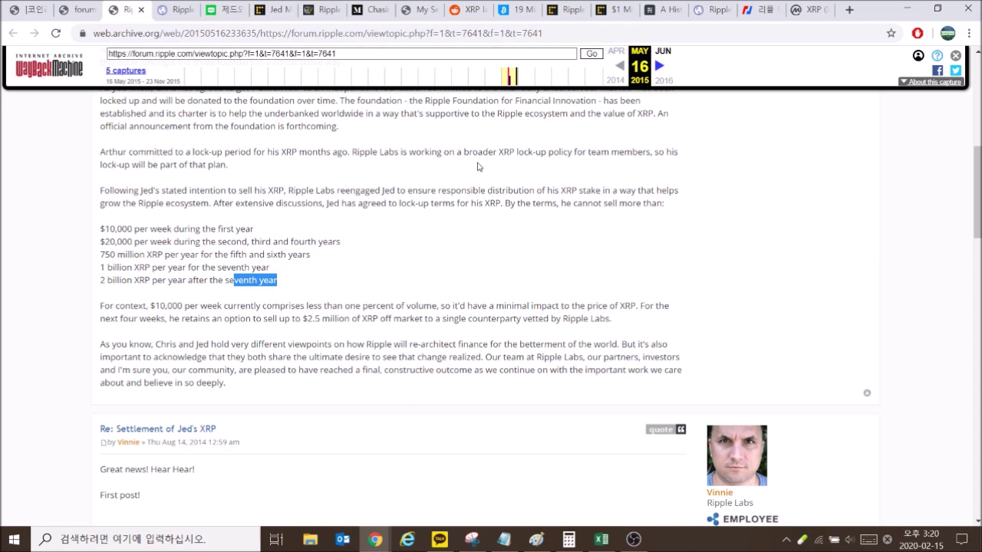
Glance at the CoinDesk $1 million dispute article and return to the BitMEX table comparing the 2014 and 2016 contracts
click(604, 11)
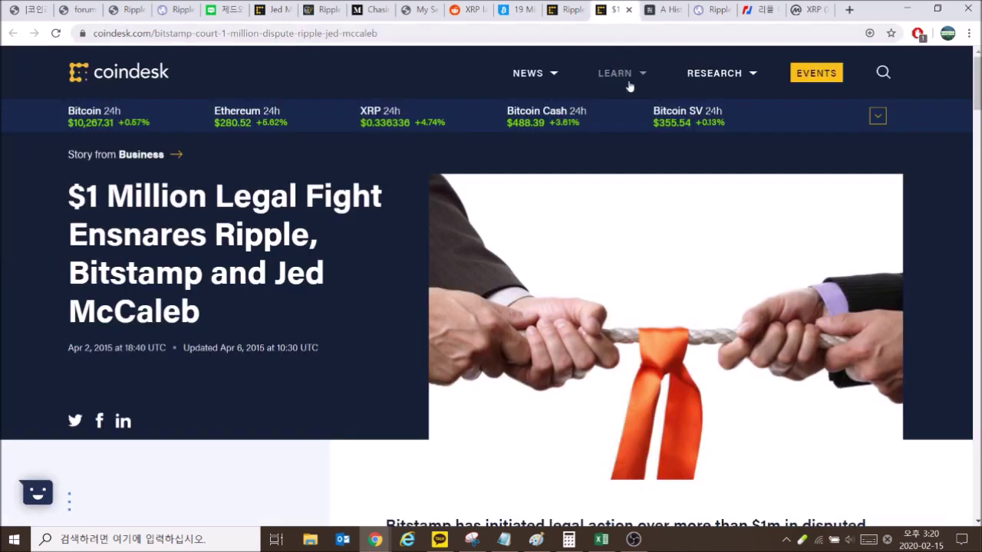
click(666, 10)
click(721, 10)
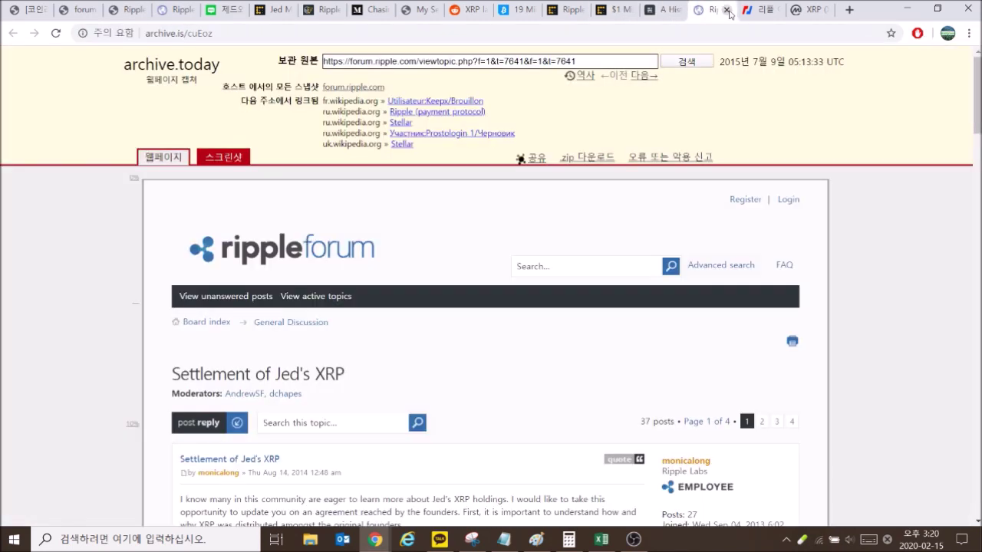
click(758, 11)
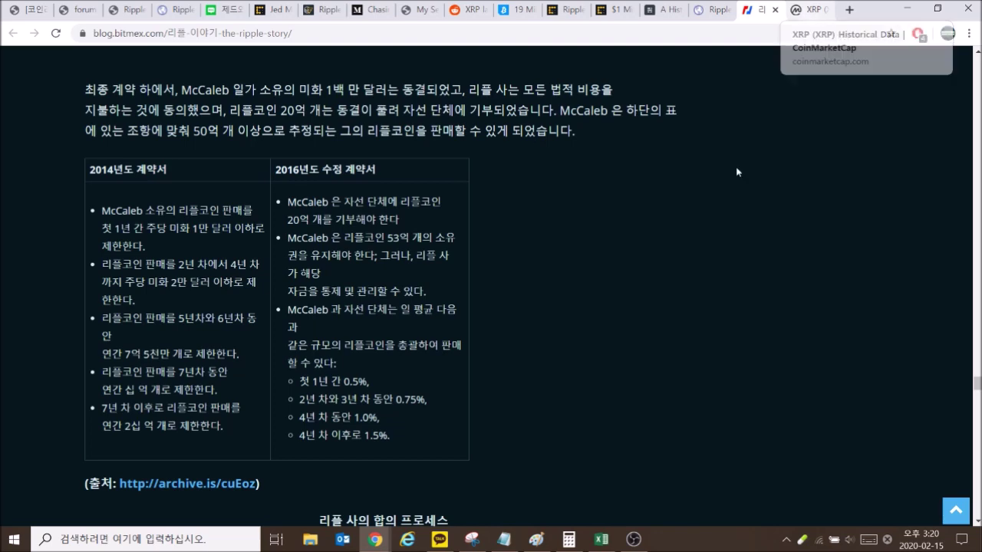
Switch to Excel, open the yearly contract comparison on Sheet2 and place the workbook beside the BitMEX table
click(602, 540)
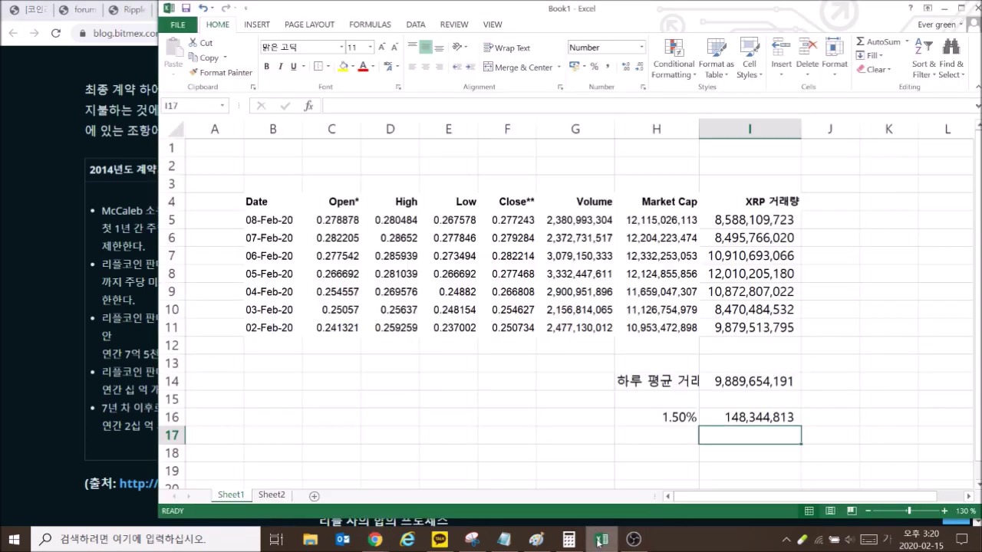
click(282, 496)
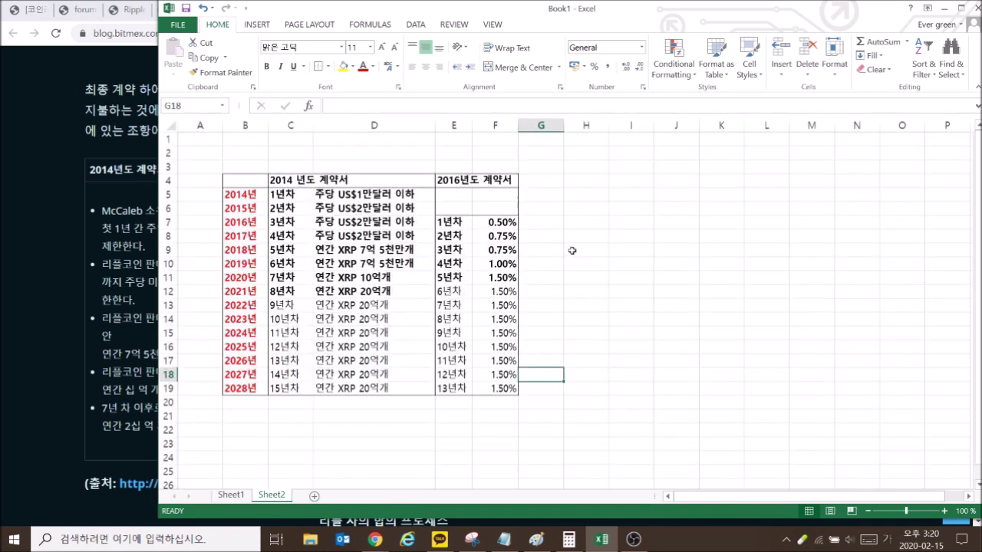
click(264, 307)
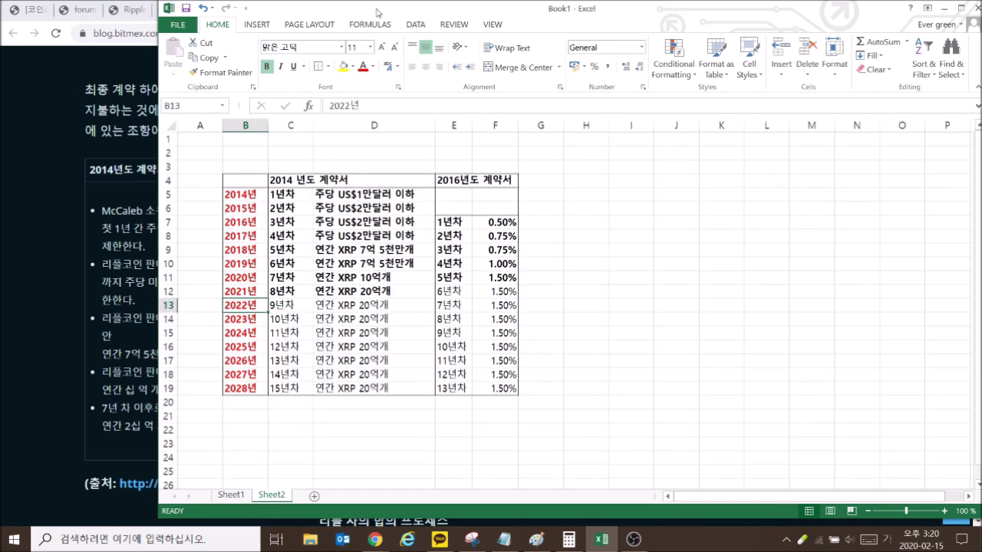
drag(381, 14, 687, 21)
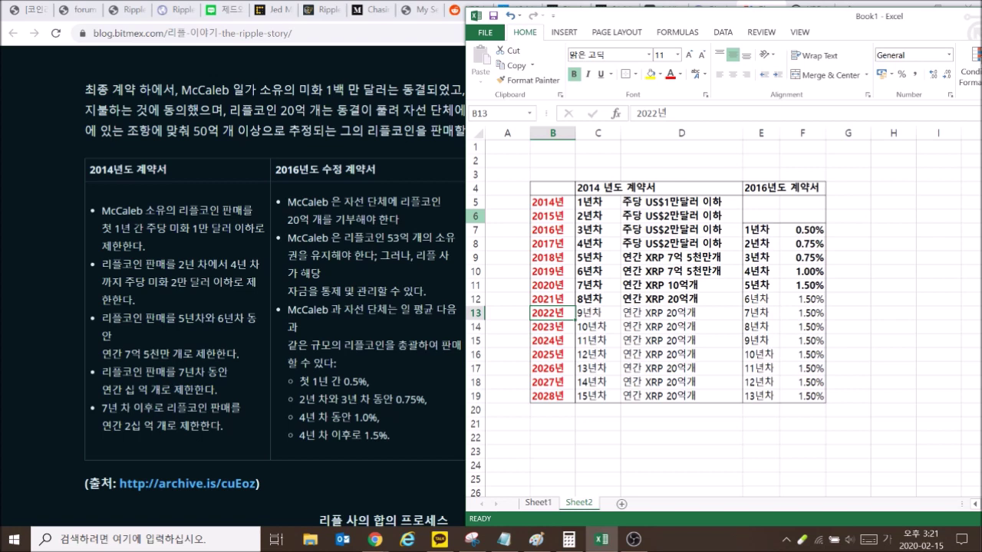
Widen columns E and F of the 2016 contract section
click(614, 187)
click(775, 190)
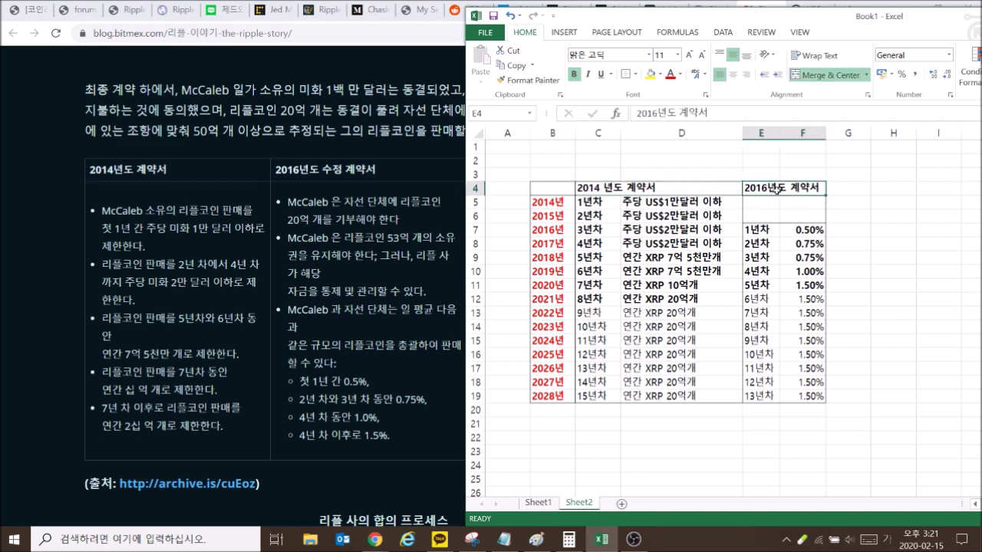
drag(825, 137, 847, 135)
drag(779, 134, 799, 133)
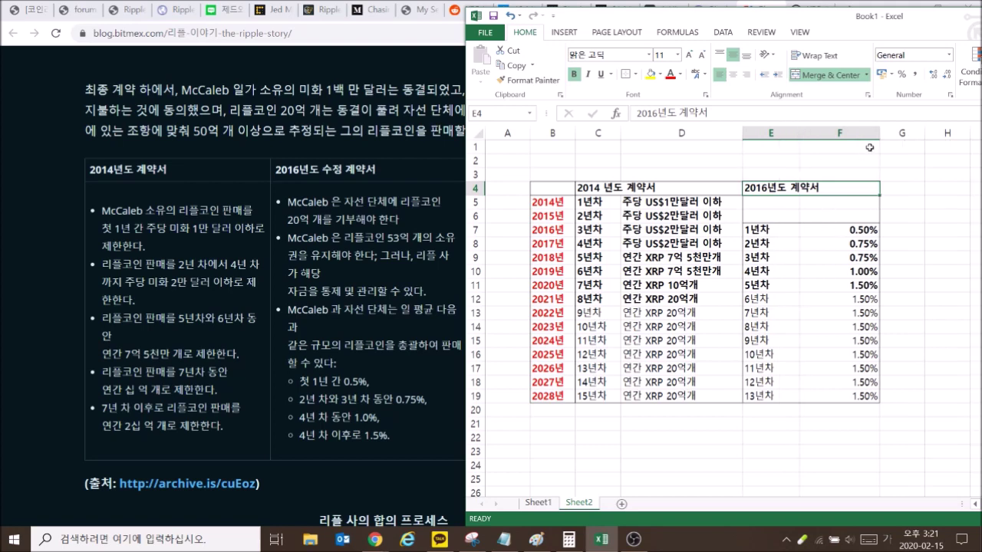
drag(875, 136, 856, 137)
click(809, 217)
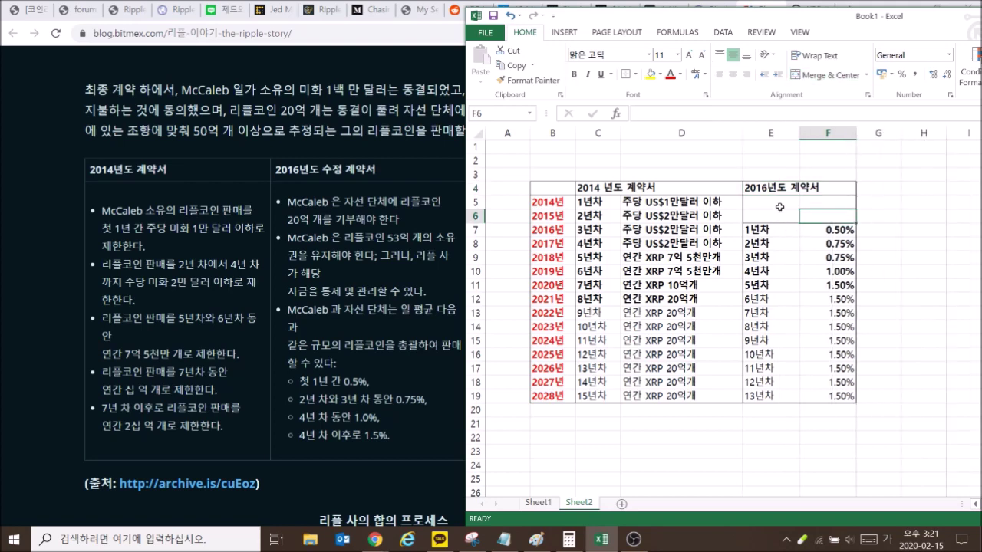
Left-align columns C to F and narrow columns E and F to equal widths
drag(597, 133, 828, 133)
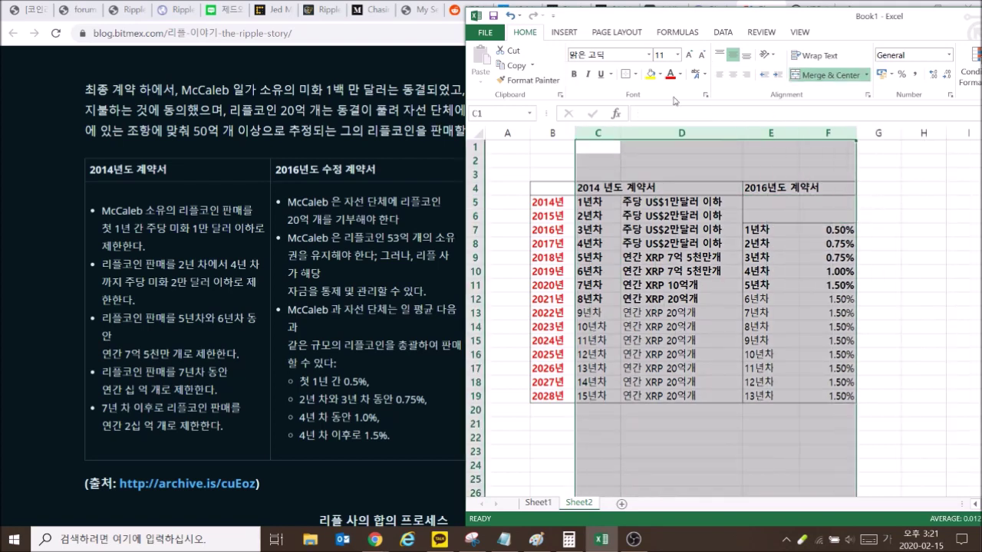
click(719, 75)
click(771, 271)
click(878, 300)
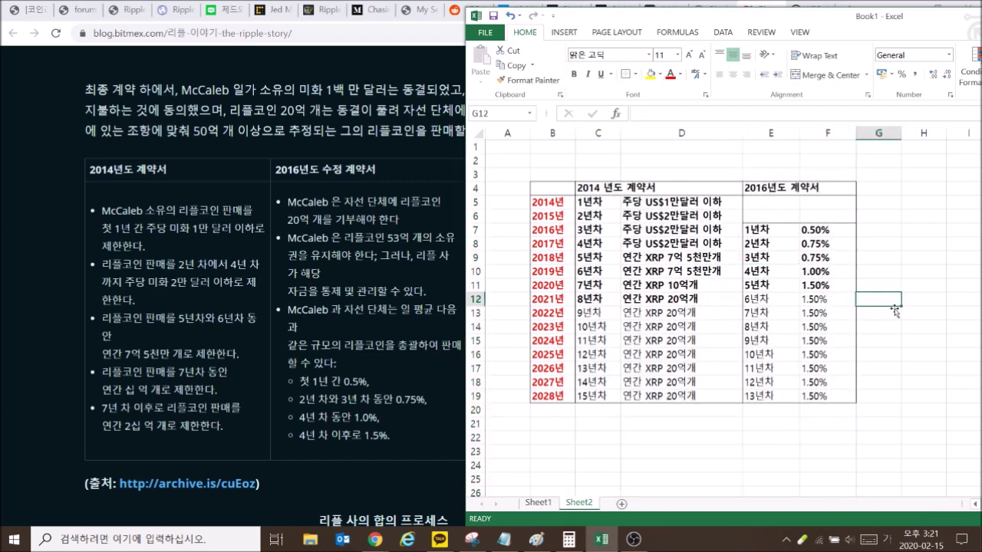
drag(799, 133, 836, 132)
click(859, 258)
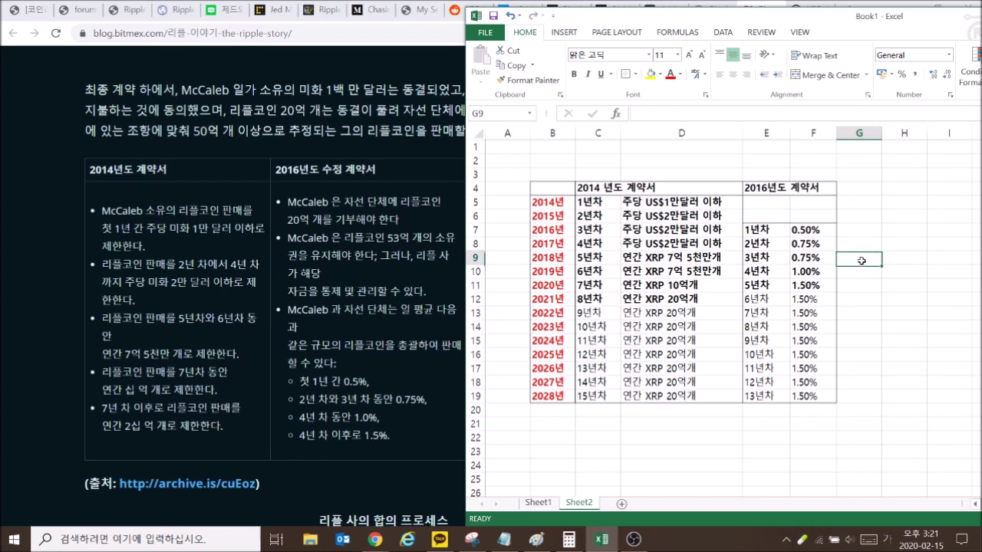
Fill the 2014 and 2016 contract headings in C4:F4 with yellow
drag(610, 189, 827, 189)
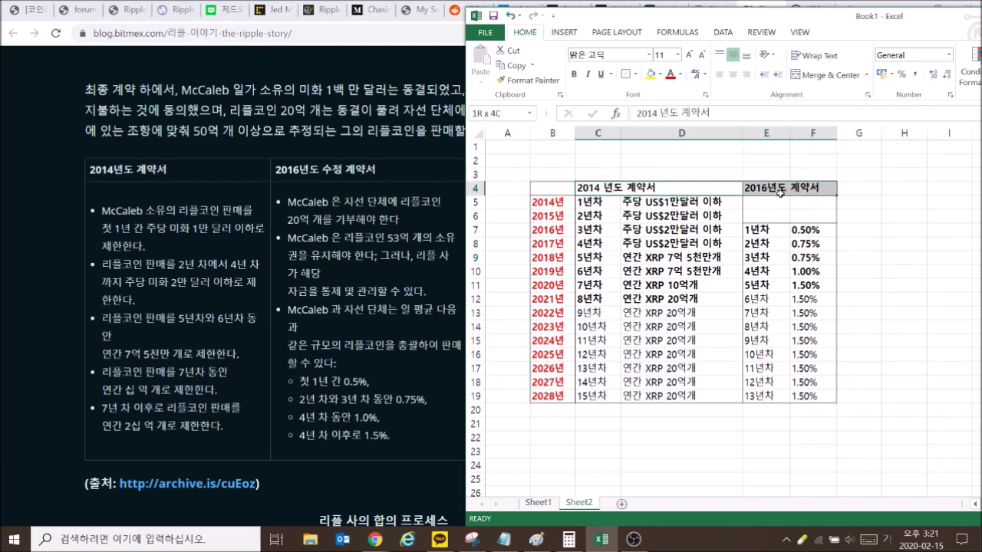
click(650, 74)
click(681, 174)
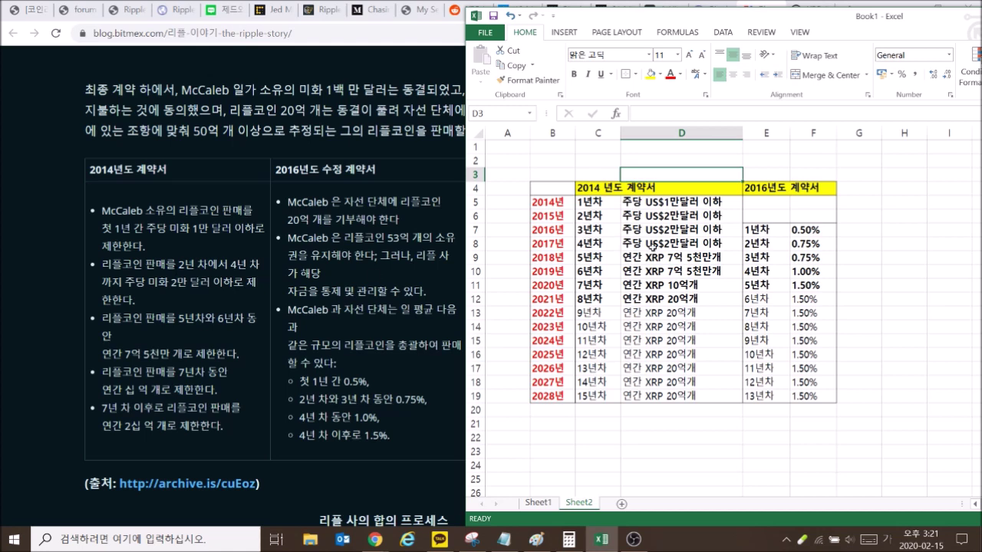
Select the 2014 contract's sale limits in turn for 2015–2017, 2018–2019 and 2020 to review them
drag(653, 244, 662, 217)
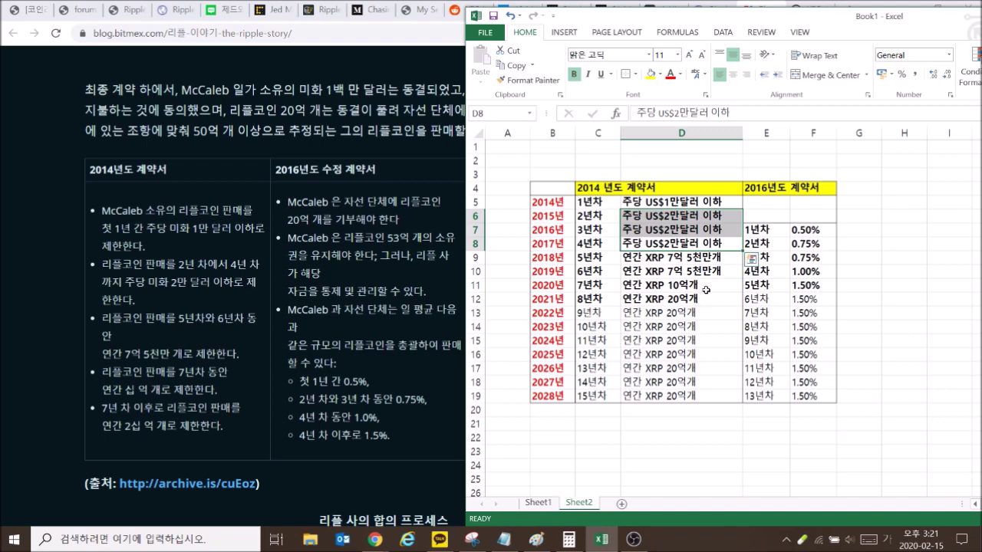
drag(688, 259, 734, 264)
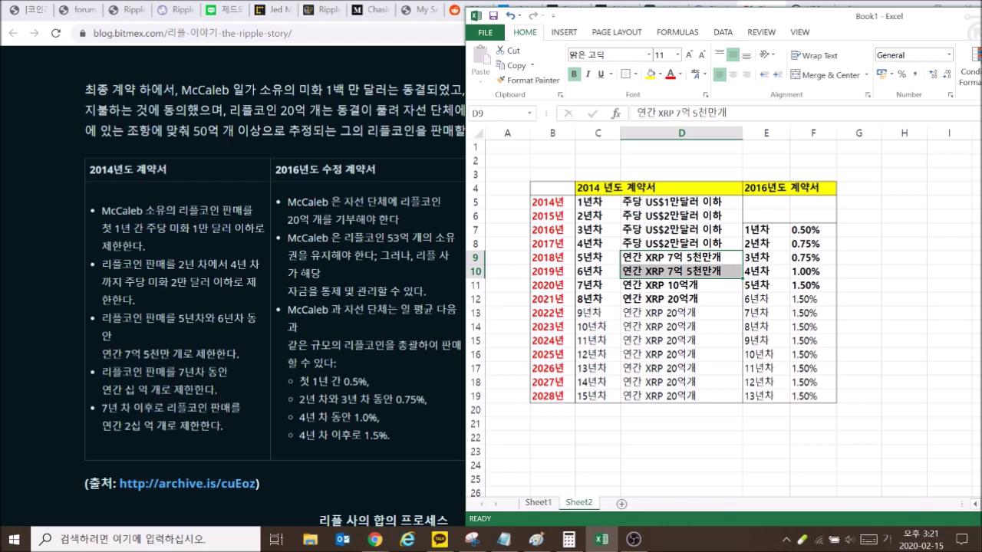
drag(602, 285, 708, 289)
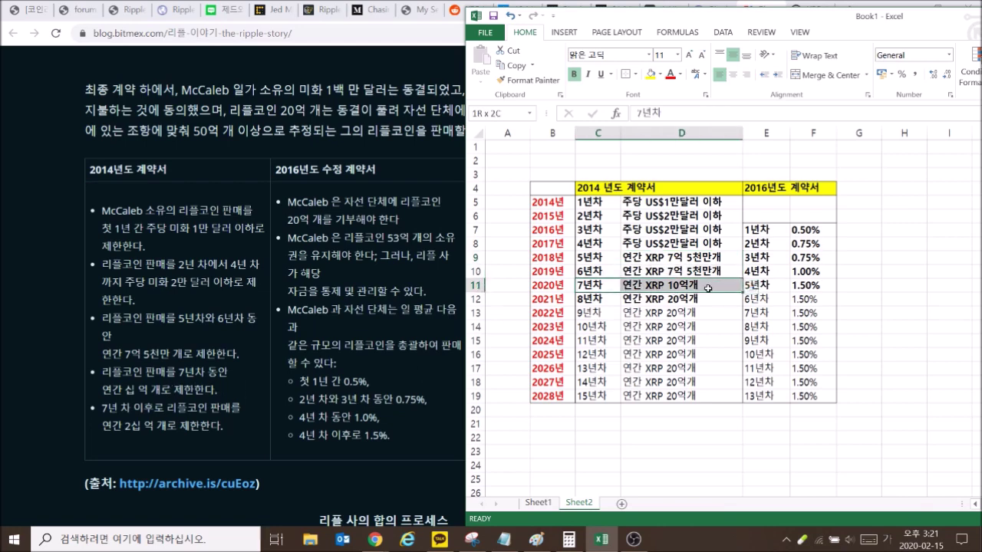
drag(707, 289, 595, 290)
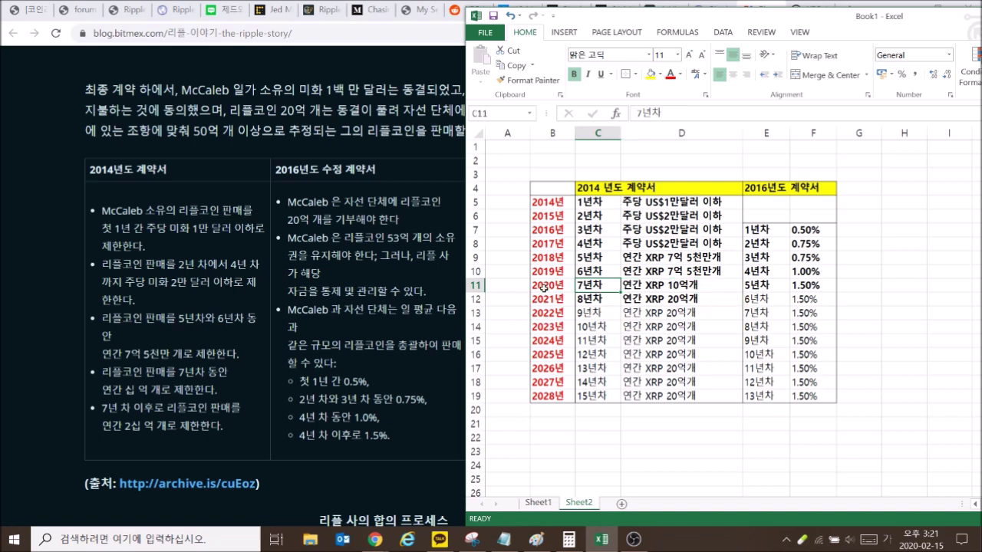
Select the 2020 year cell, the 2014 contract's 2021–2028 sale limits and its 2014–2023 limits to review them
click(546, 288)
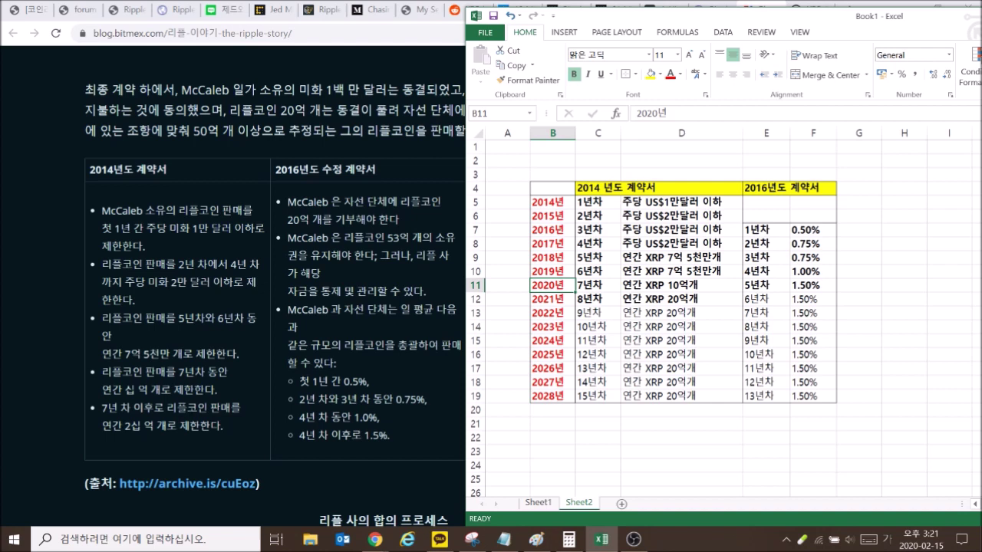
drag(685, 299, 678, 392)
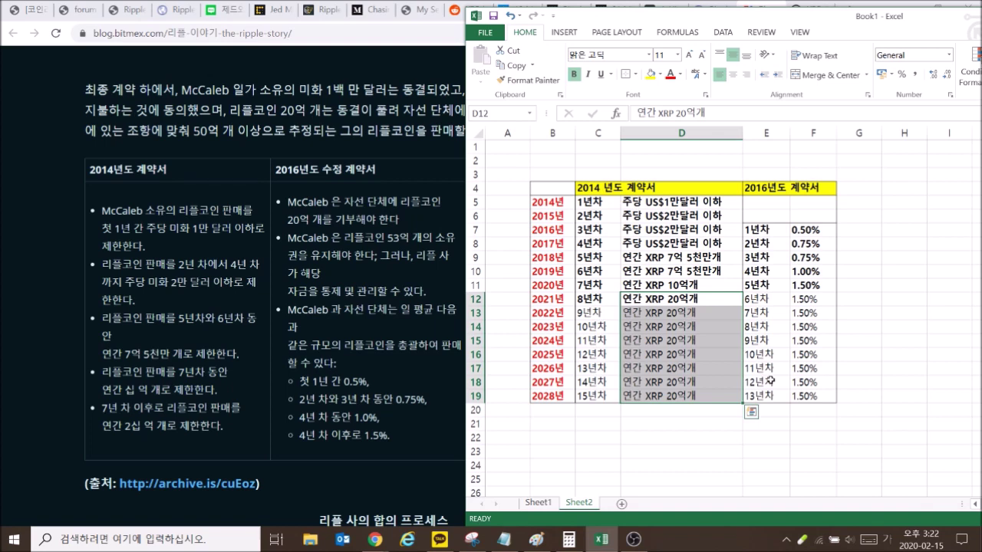
drag(687, 202, 691, 325)
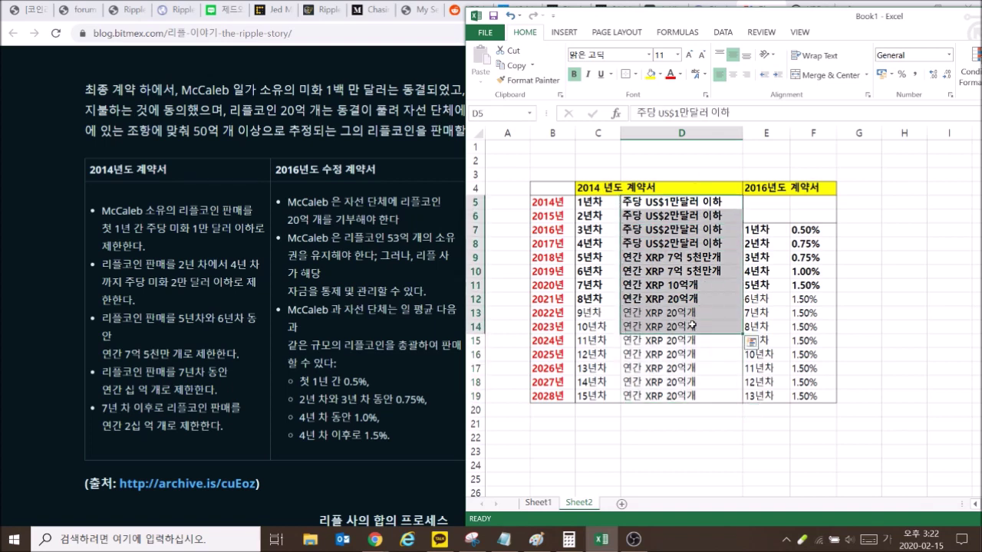
In Chrome, find the Medium article on chasing crypto whales and highlight its sentence about McCaleb needing around 20 years to sell
click(430, 76)
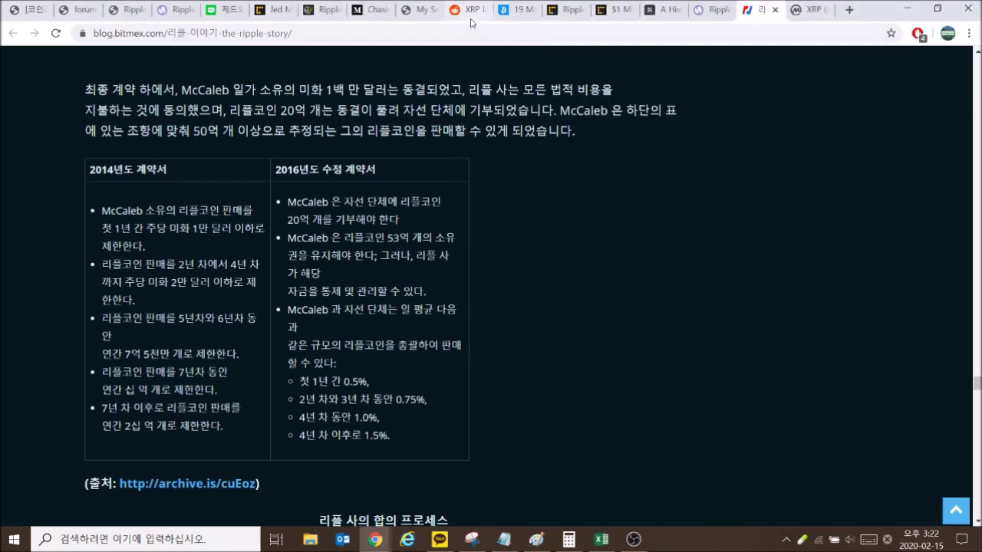
click(464, 9)
click(423, 10)
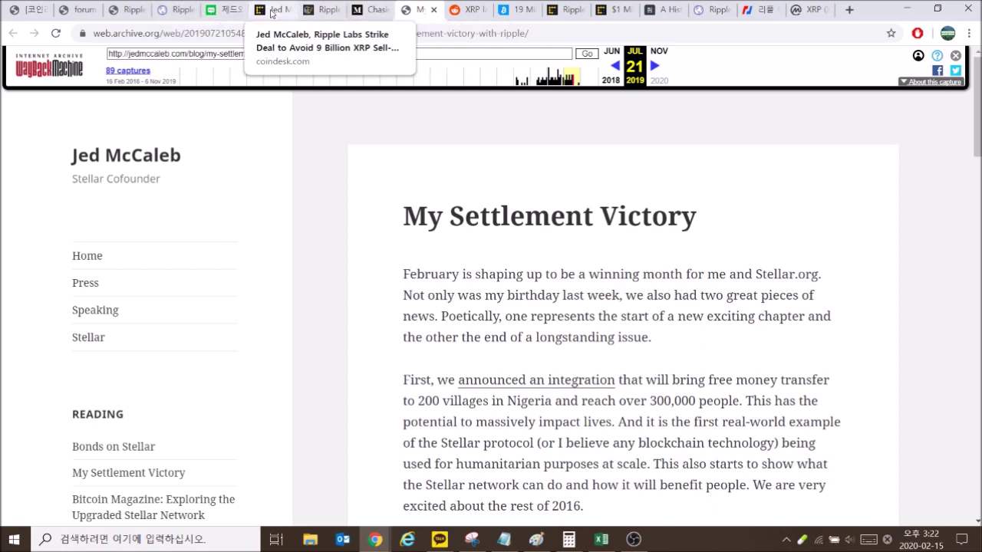
click(524, 11)
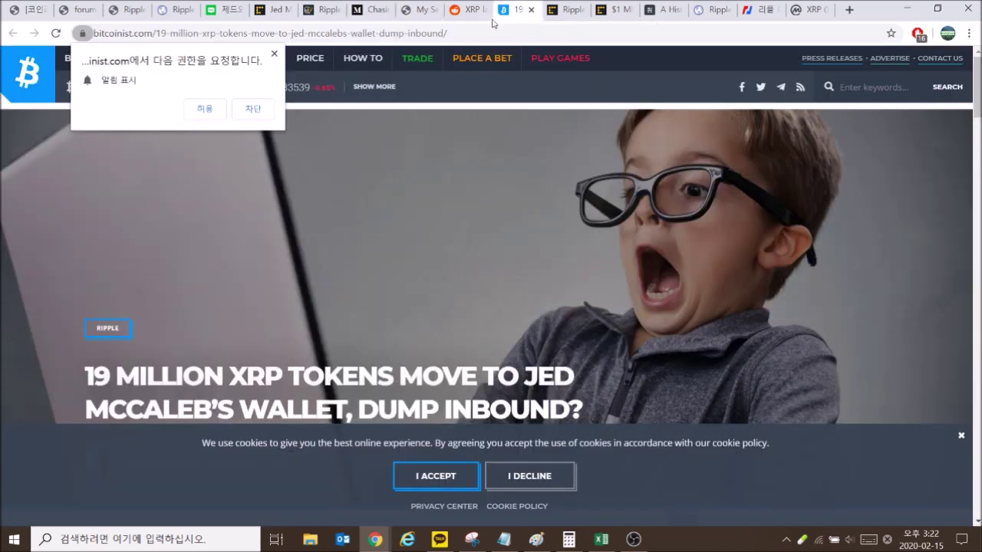
click(369, 10)
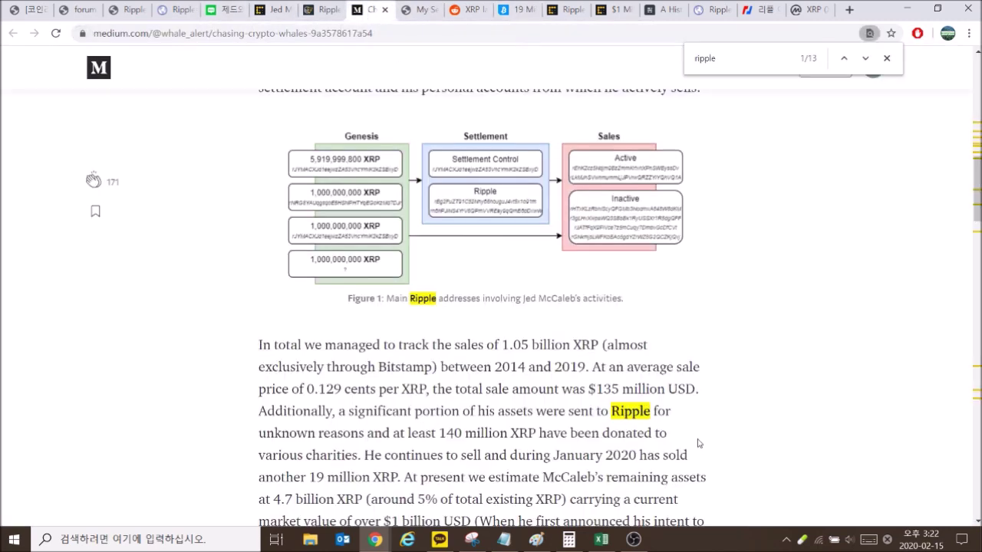
scroll(695, 436, down, 5)
scroll(694, 435, down, 1)
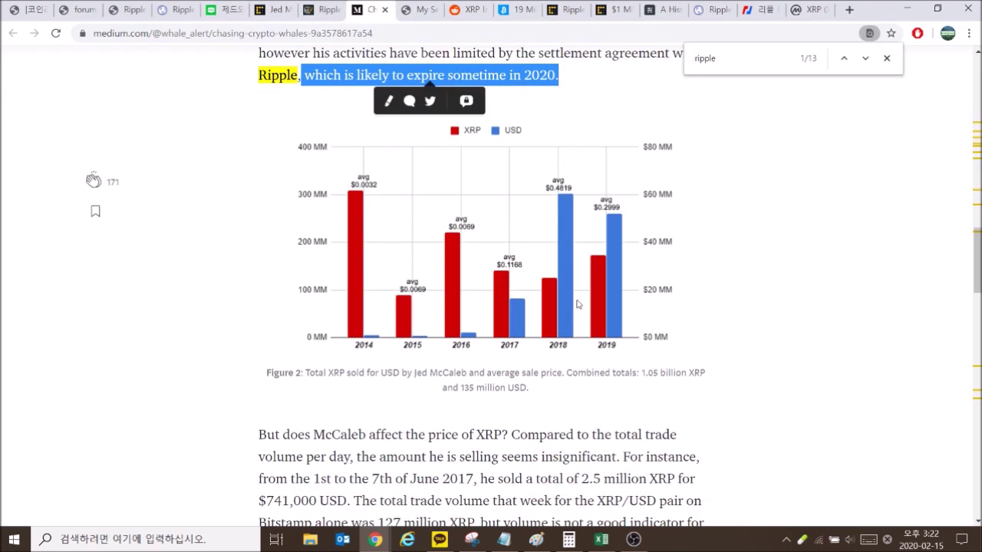
scroll(550, 321, up, 3)
click(608, 232)
drag(704, 234, 247, 230)
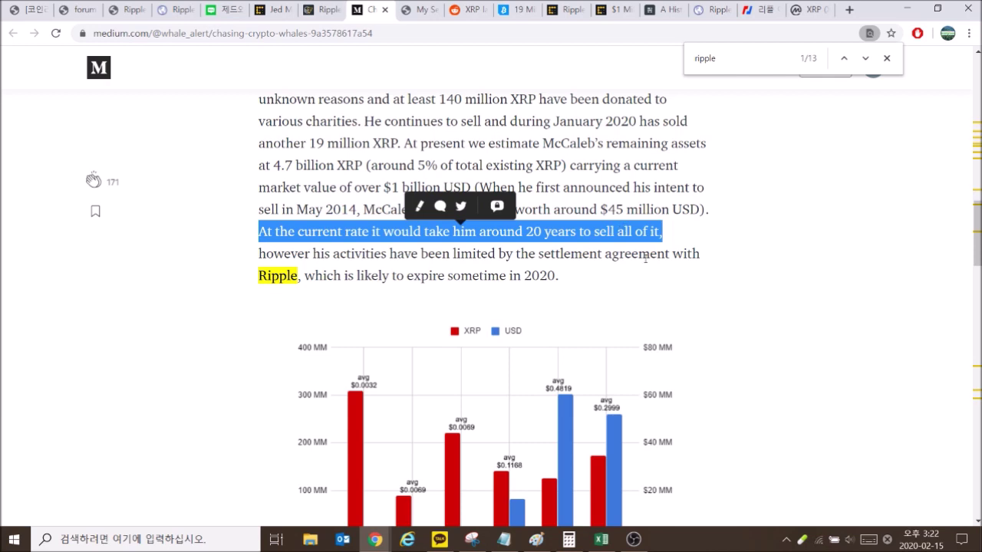
Return to the BitMEX contract comparison with the Excel table beside it, and select the 2016 contract's percentages from 2020 onward
mouse_move(601, 539)
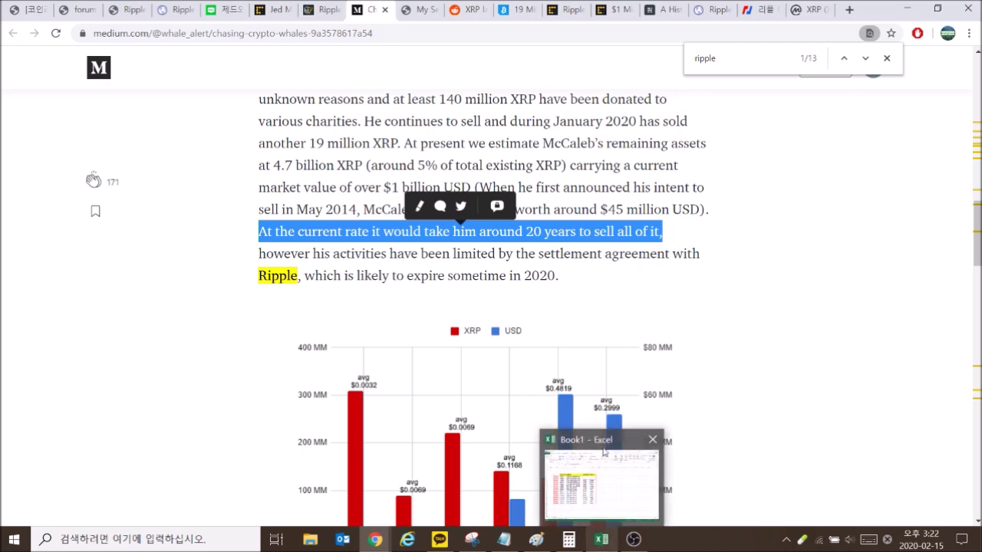
click(613, 478)
key(alt+Tab)
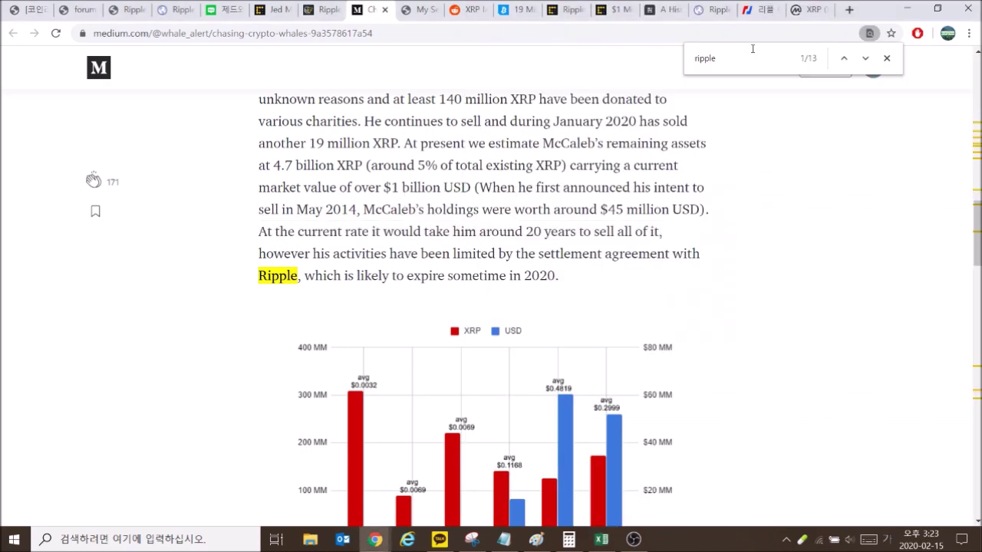
click(777, 17)
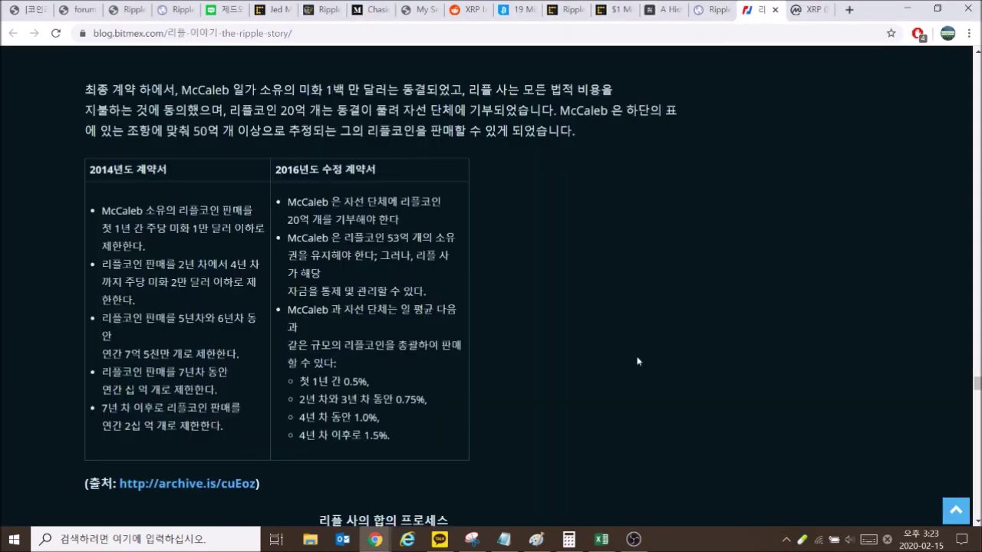
click(607, 546)
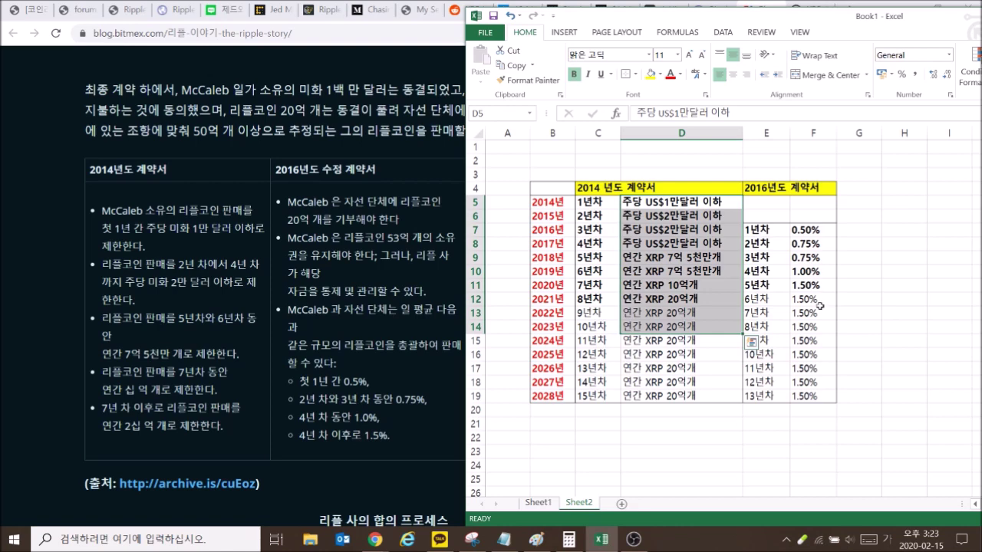
click(776, 436)
mouse_move(816, 286)
mouse_down()
mouse_move(802, 425)
mouse_move(812, 468)
mouse_up()
Enter the note "이하 생략" below both contract columns, in D20 and F20
click(649, 432)
click(686, 408)
text(이하 생략)
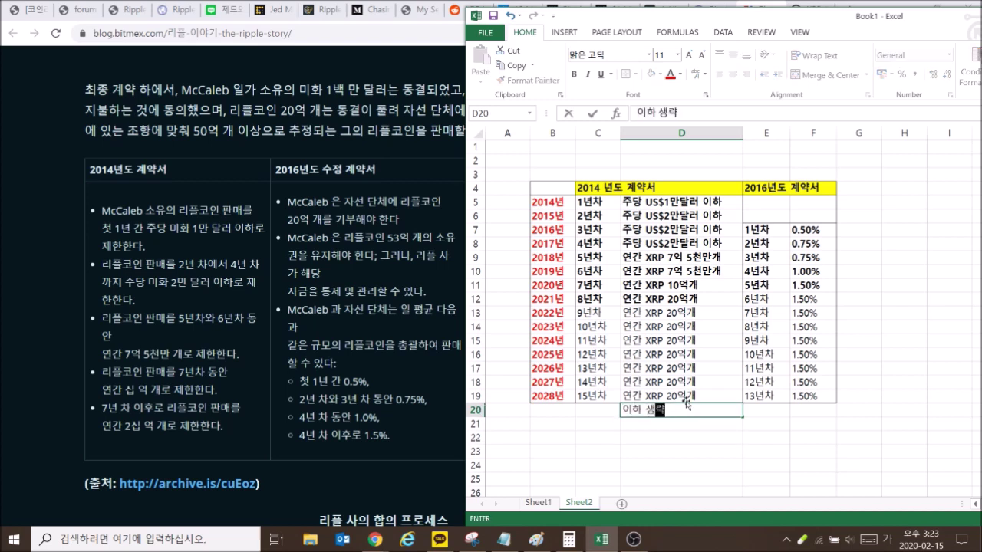
key(Right)
key(Right)
key(Right)
key(Left)
text(이하 생라)
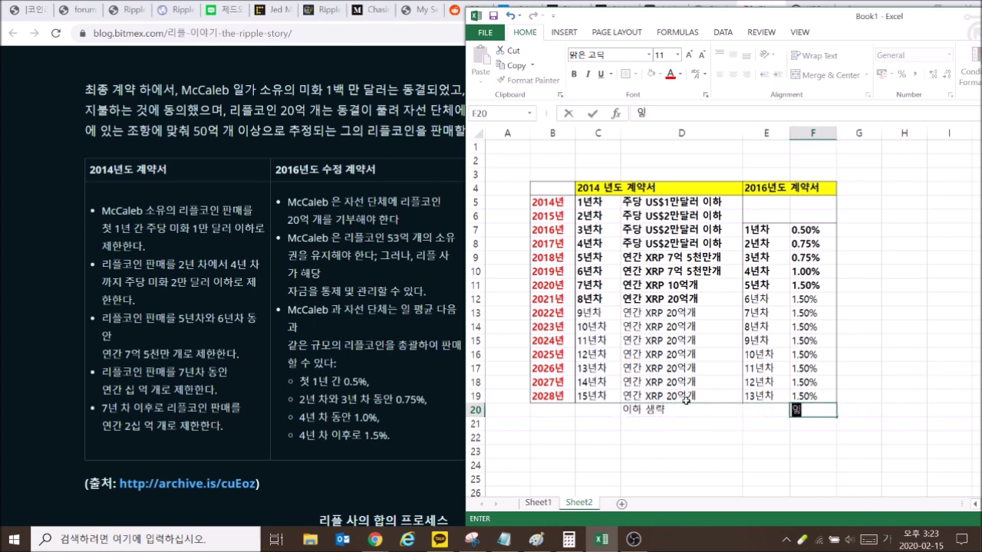
text(ㄱ)
key(Return)
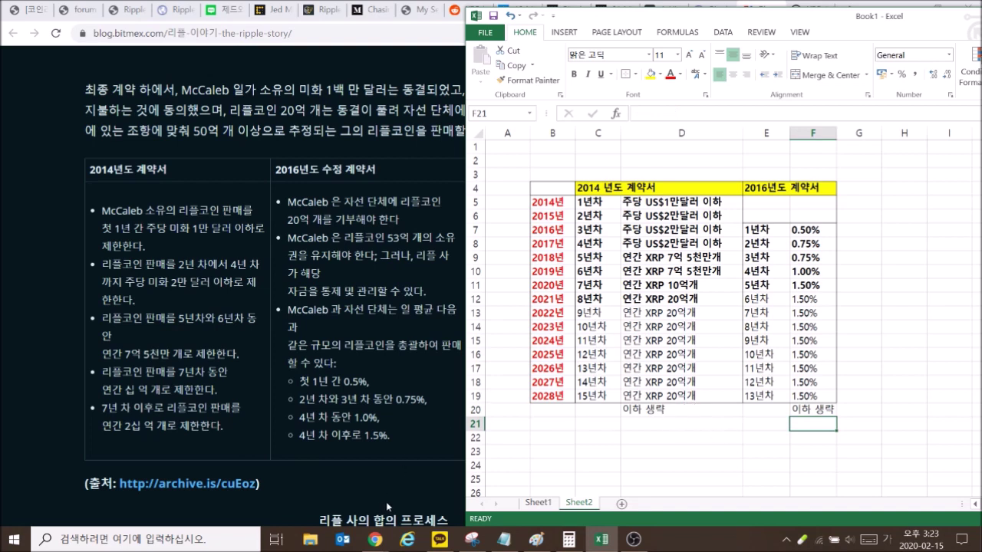
Extend the notes in D20 and F20 to read "이하 생략 같음."
double_click(682, 410)
text(갈음.)
click(801, 410)
double_click(802, 410)
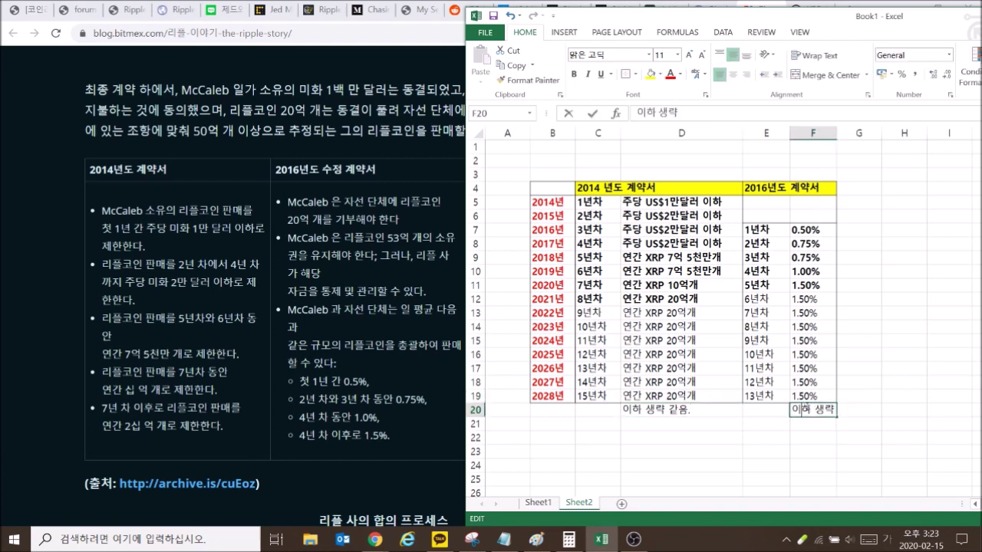
text(같음)
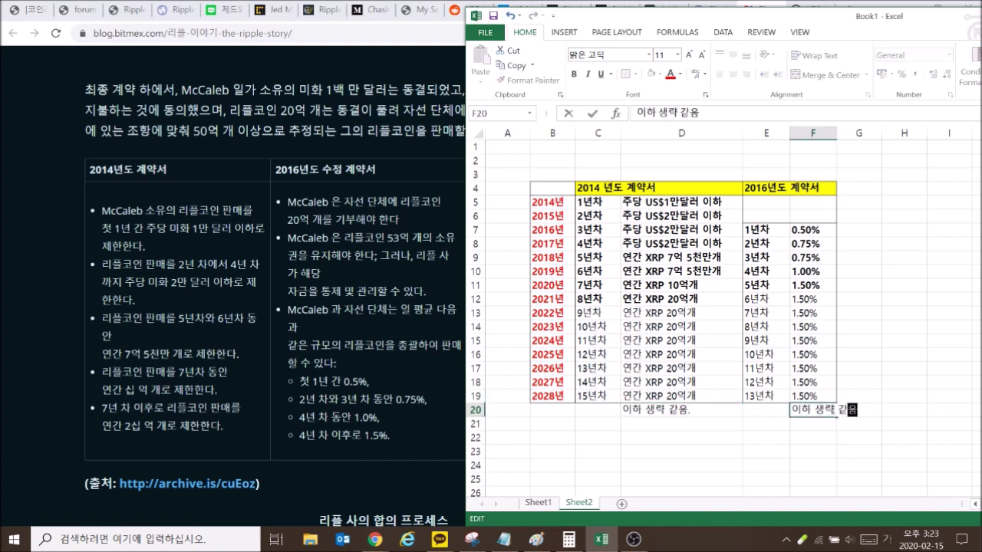
text(.)
key(Return)
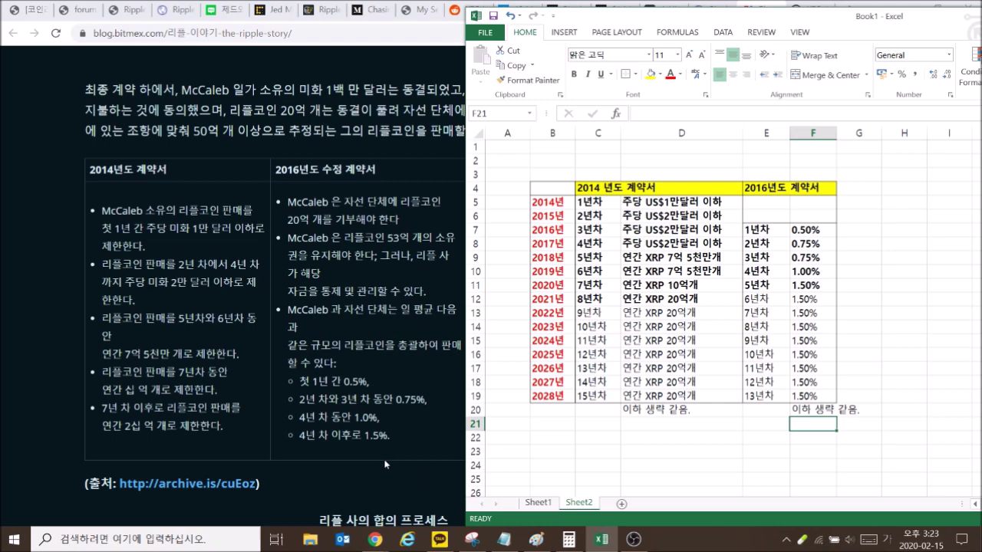
Highlight the 2014 lock-up sale limits in the archived Ripple forum post in Chrome and compare them with the Excel table
click(386, 464)
click(81, 17)
click(121, 16)
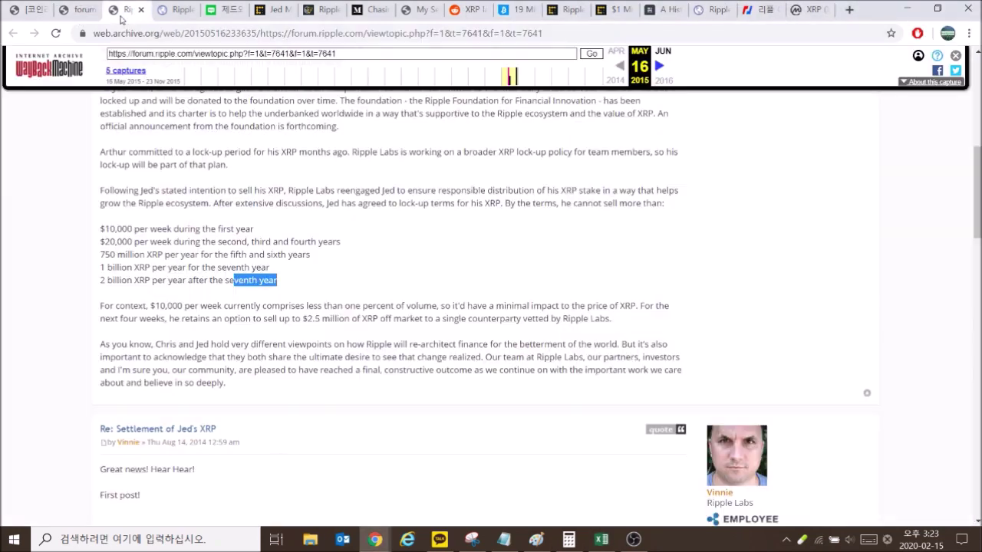
scroll(533, 317, up, 2)
drag(289, 408, 111, 354)
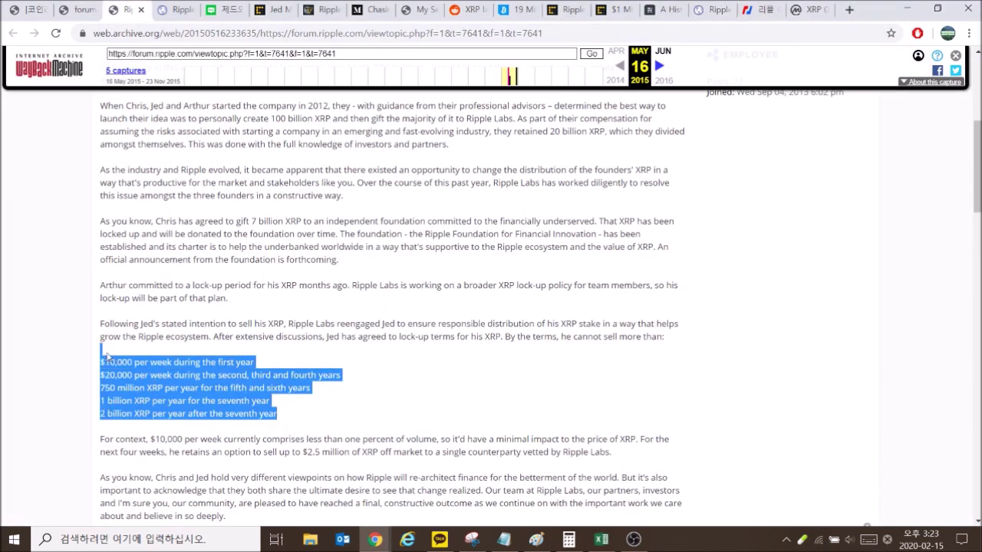
click(602, 540)
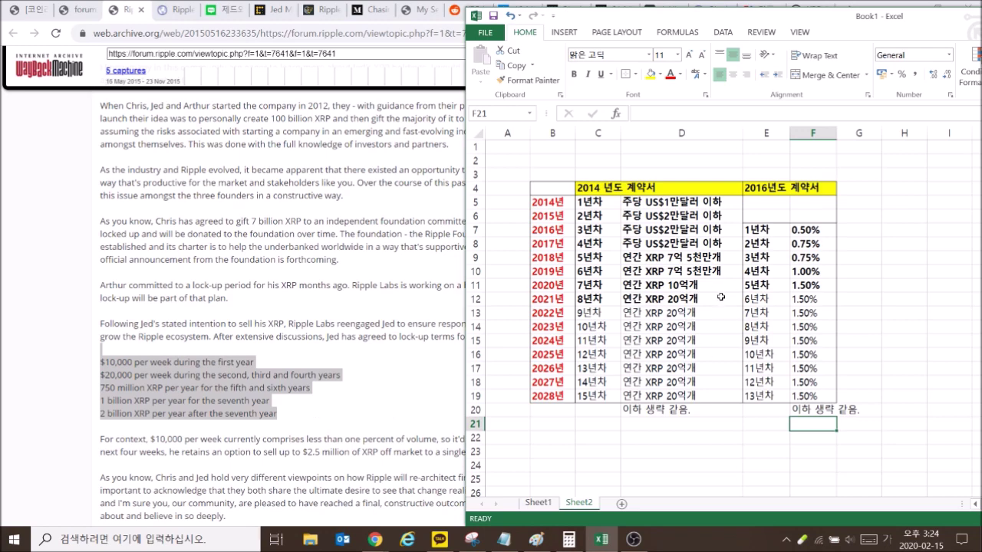
Highlight the 2016 agreement's yearly sale percentages on the archive.is page in Chrome and compare them with the Excel table
click(393, 331)
key(ctrl+Tab)
scroll(413, 362, down, 1)
scroll(413, 363, down, 3)
scroll(413, 362, up, 2)
drag(223, 234, 236, 246)
click(190, 268)
drag(176, 250, 388, 360)
click(297, 415)
drag(400, 396, 181, 272)
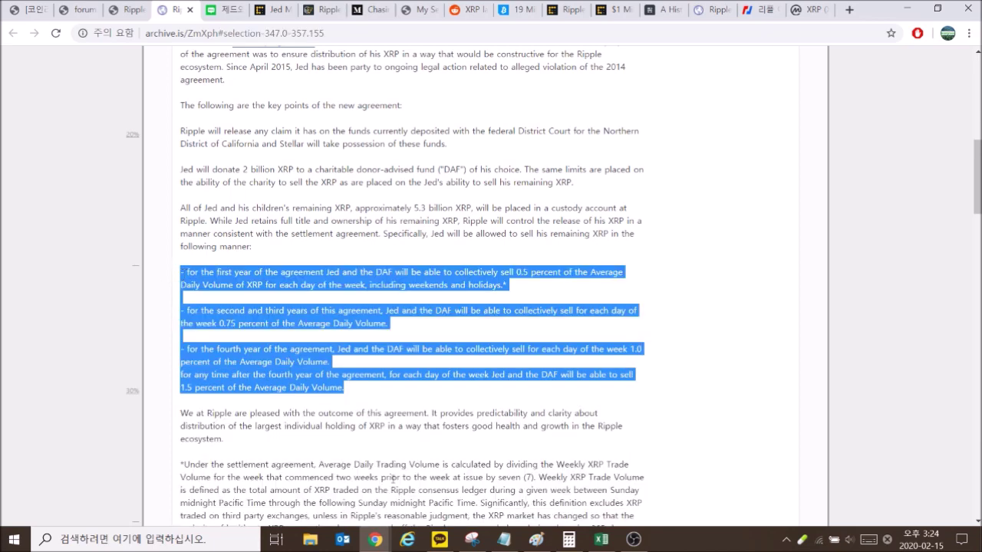
click(601, 539)
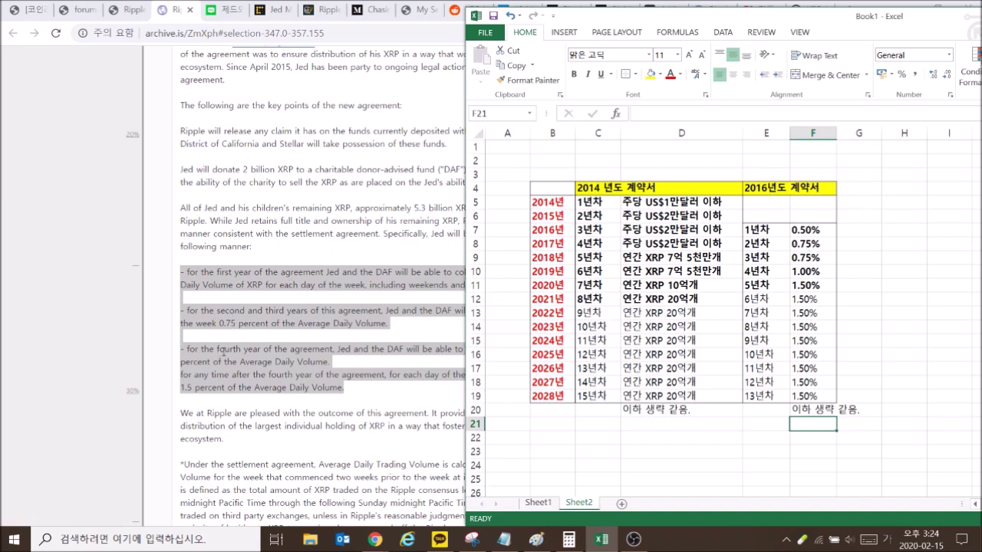
Reposition the Excel window over the agreement page so the whole comparison table shows, and select A3:G22
key(super+Right)
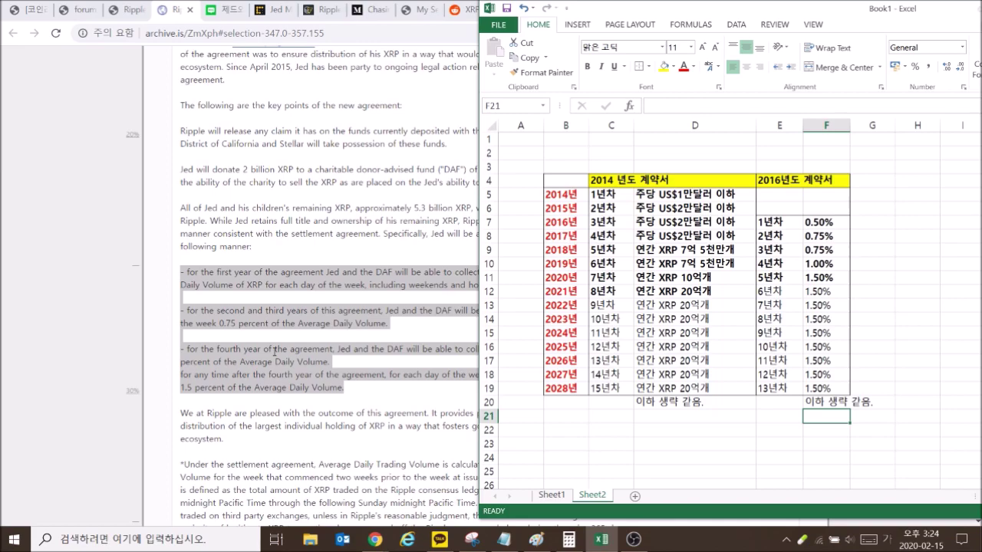
drag(657, 21, 815, 23)
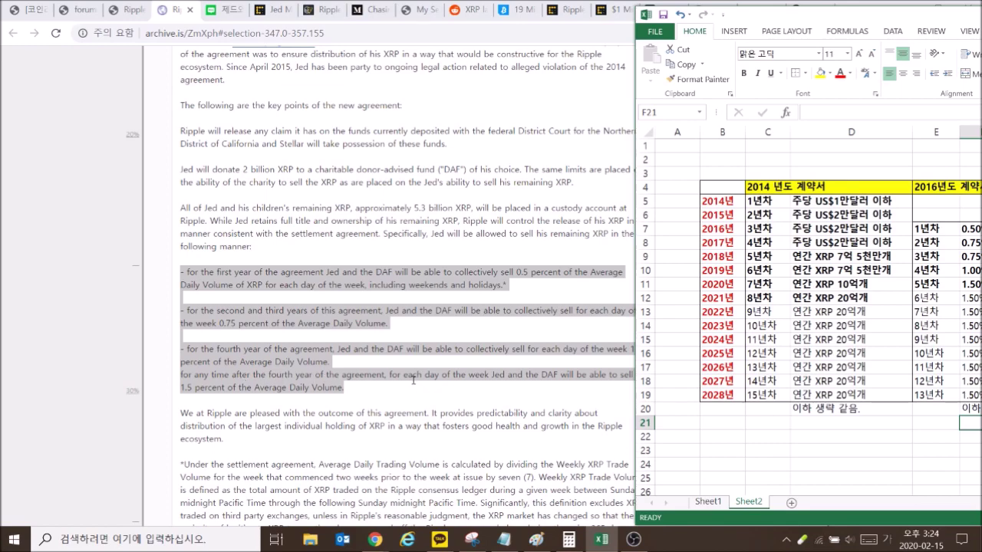
drag(879, 20, 583, 2)
key(super+Right)
drag(894, 15, 558, 25)
drag(350, 176, 719, 438)
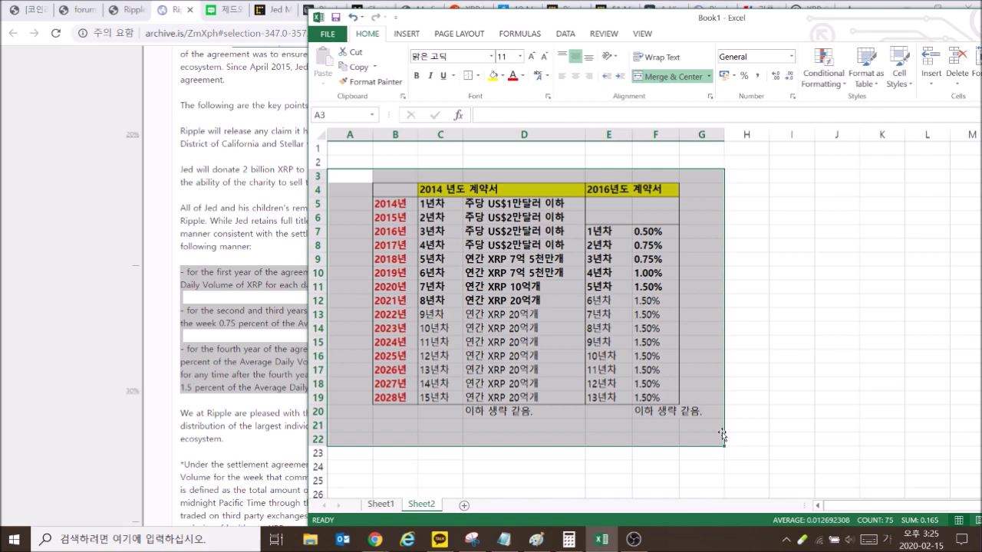